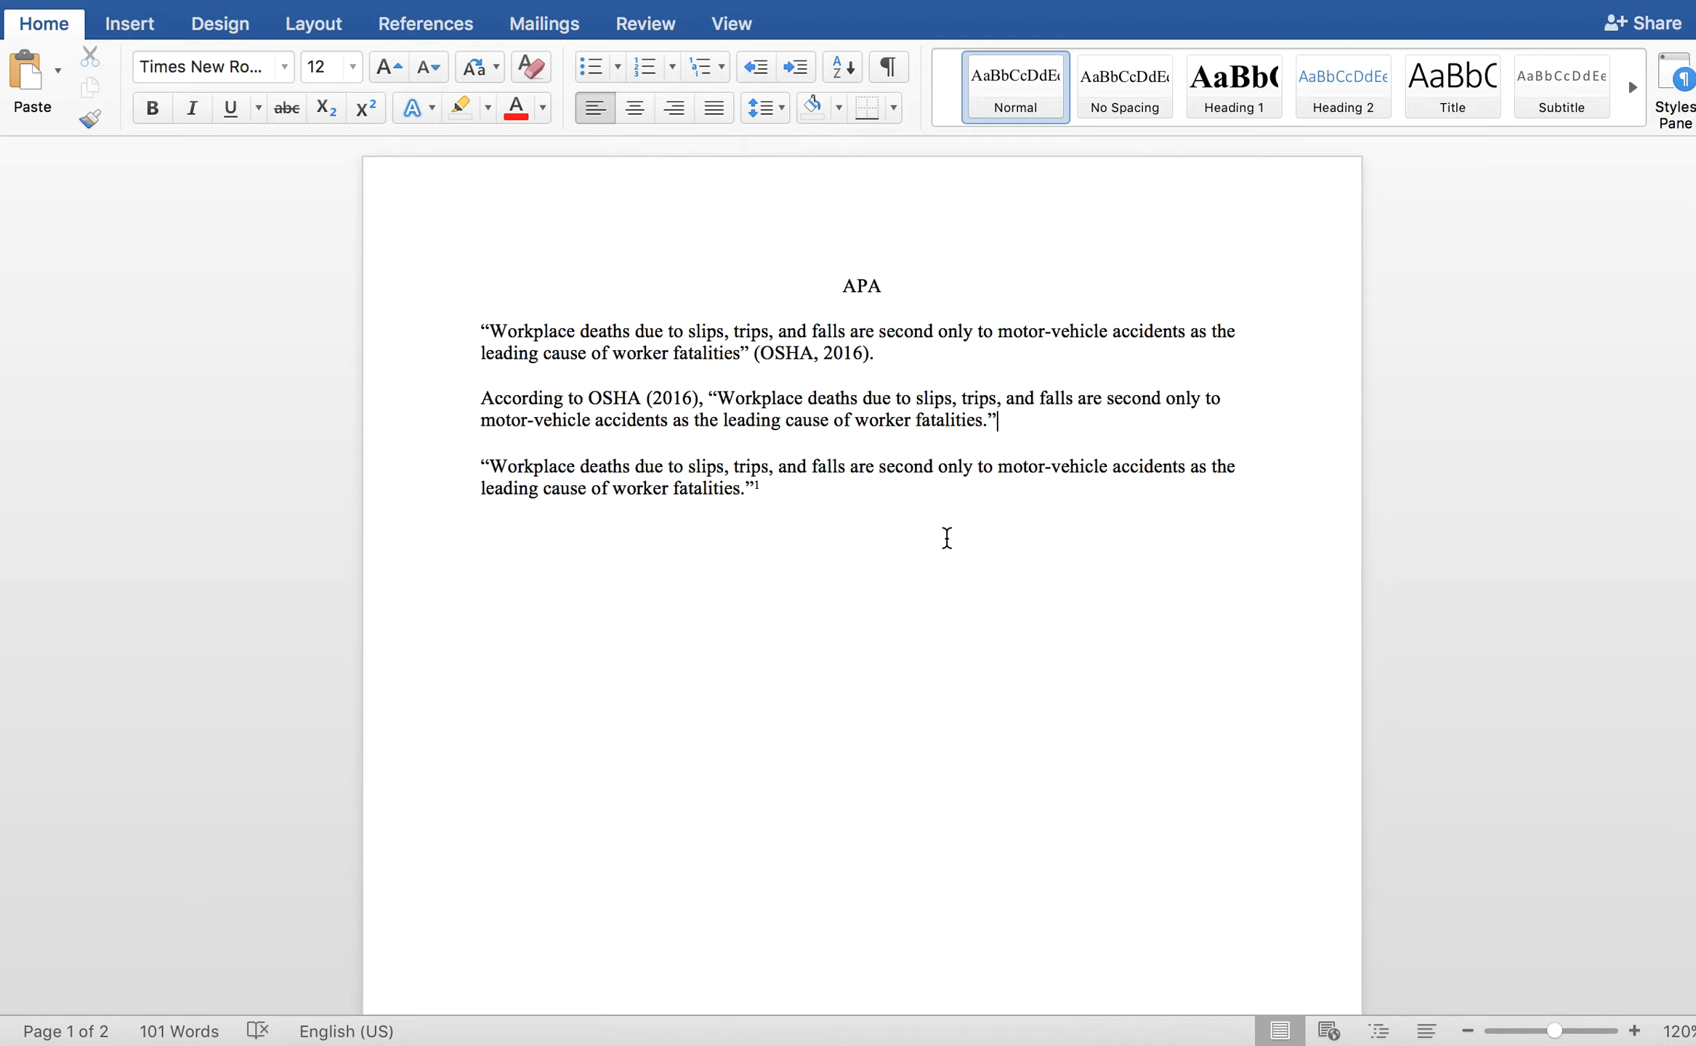
# - Examine the parenthetical, narrative and footnote citation formats used for the three OSHA quotations
pyautogui.moveTo(883, 361); pyautogui.dragTo(466, 330)
pyautogui.click(923, 368)
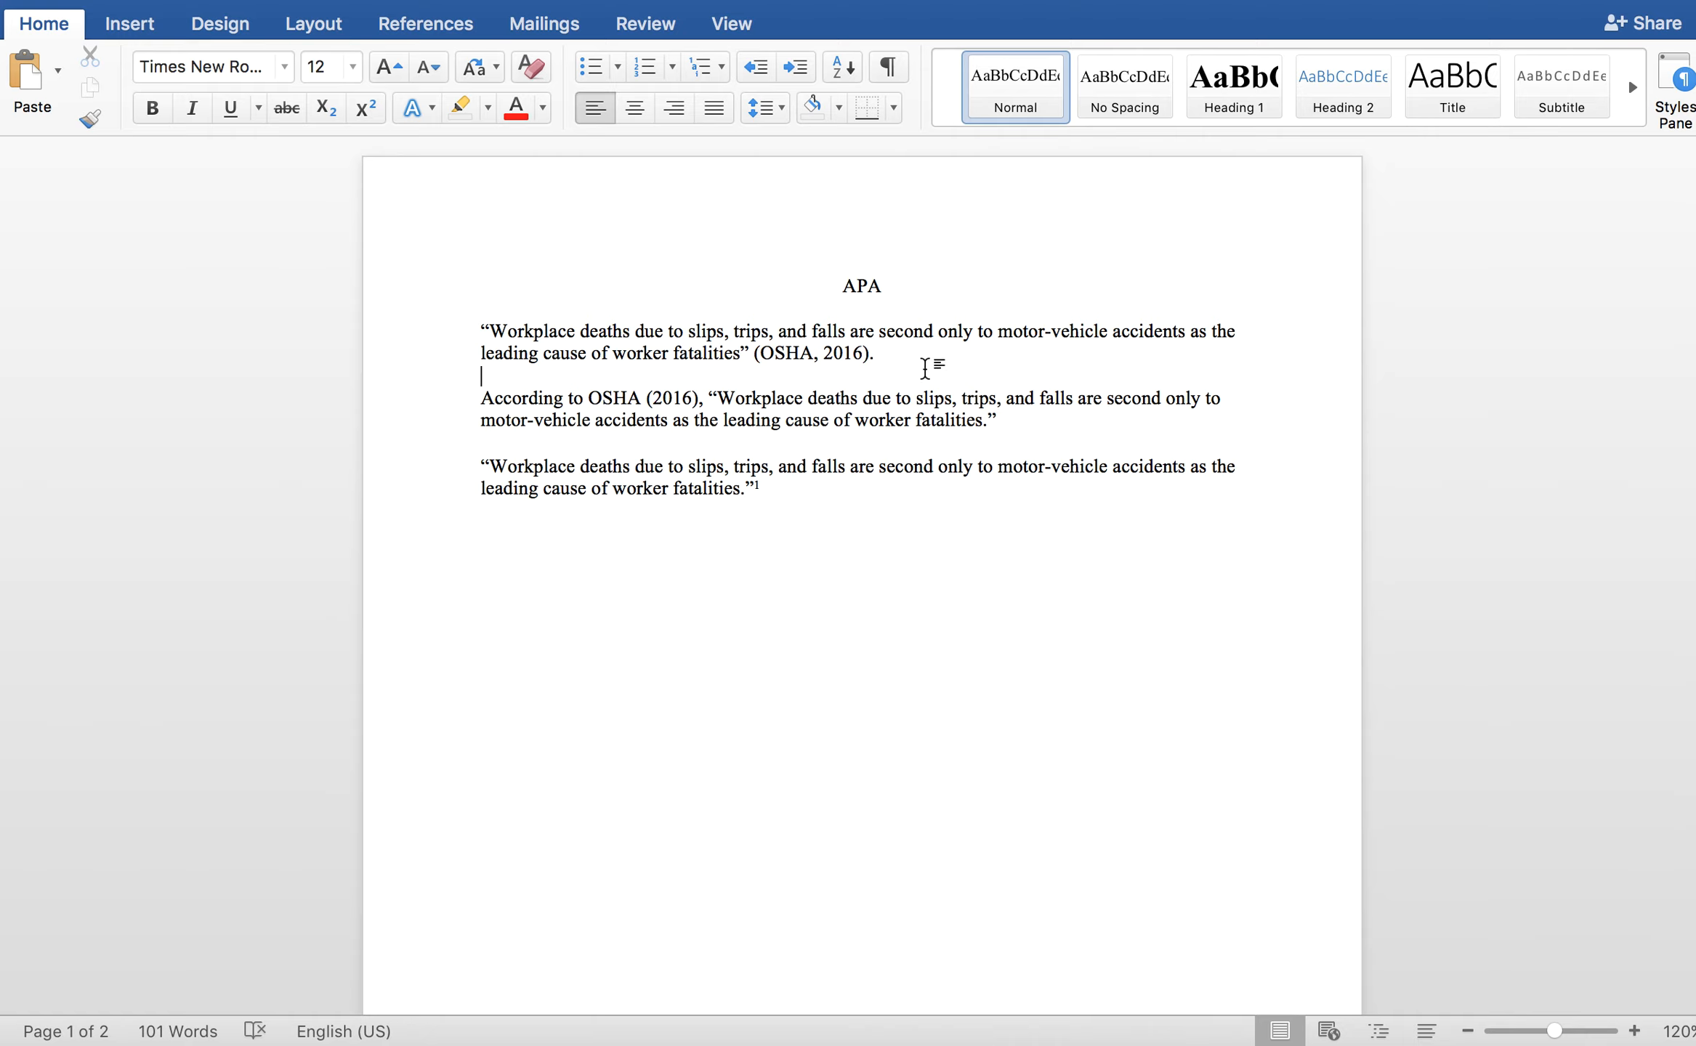
pyautogui.moveTo(898, 359); pyautogui.dragTo(752, 354)
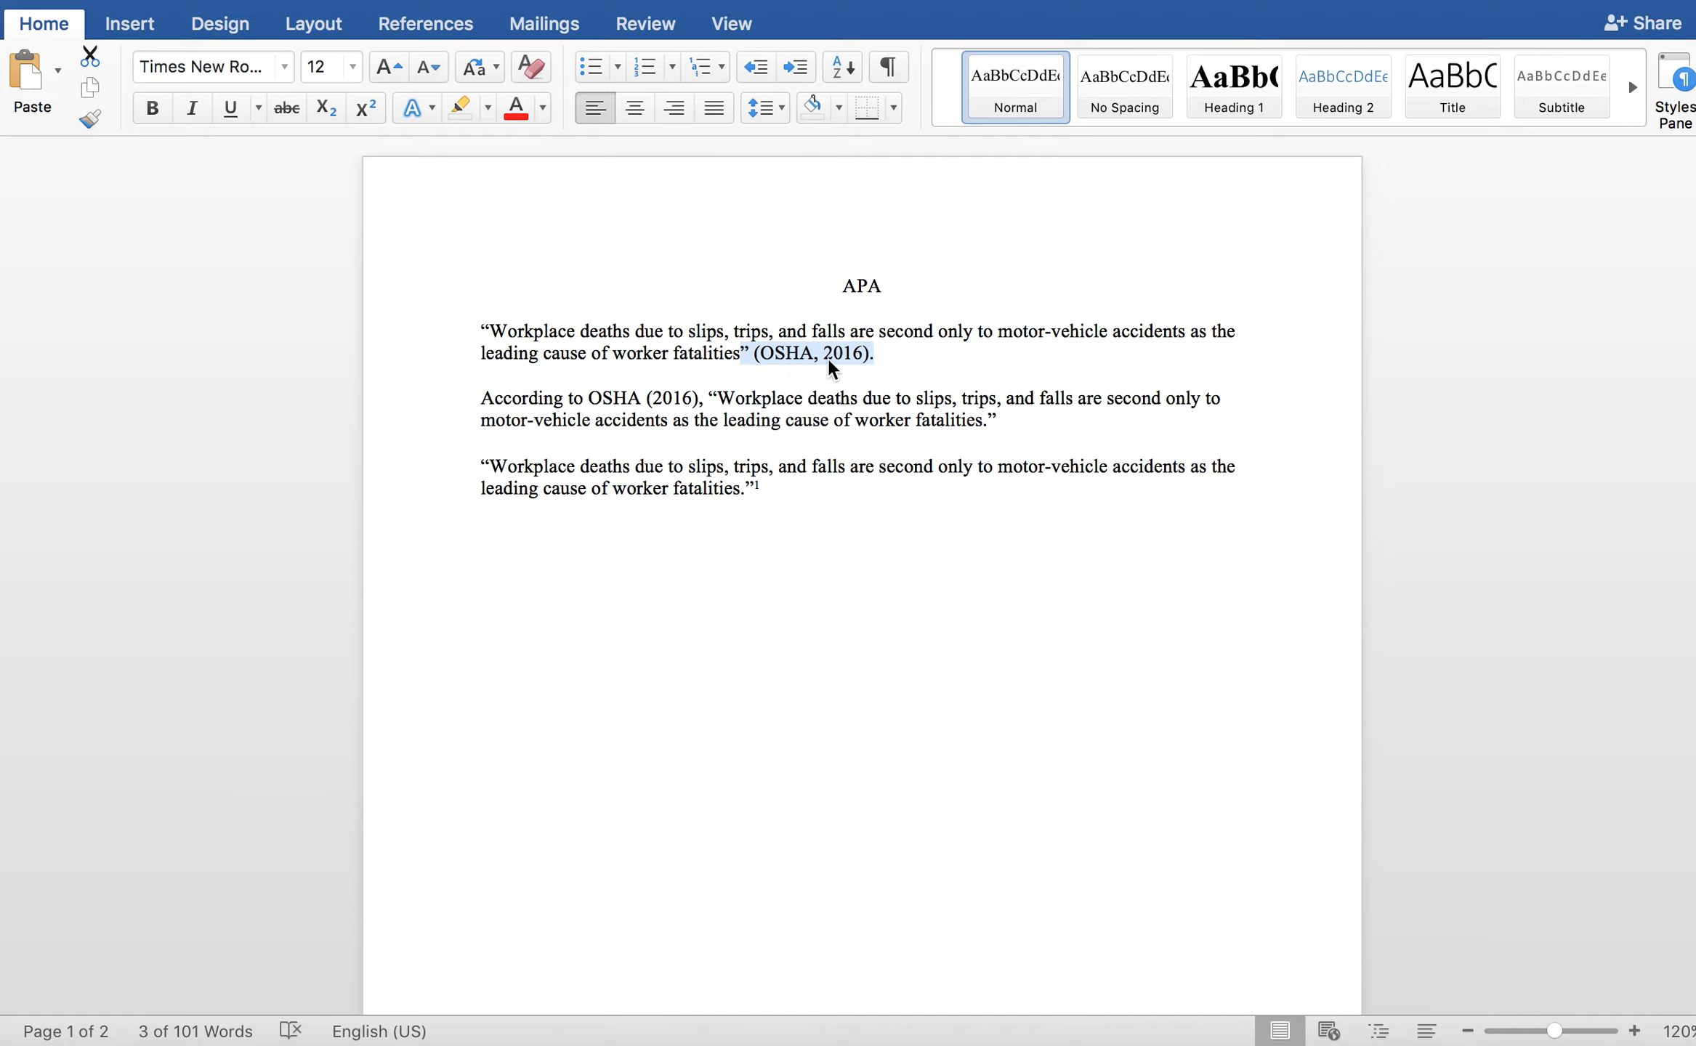
pyautogui.click(884, 362)
pyautogui.moveTo(708, 398); pyautogui.dragTo(589, 398)
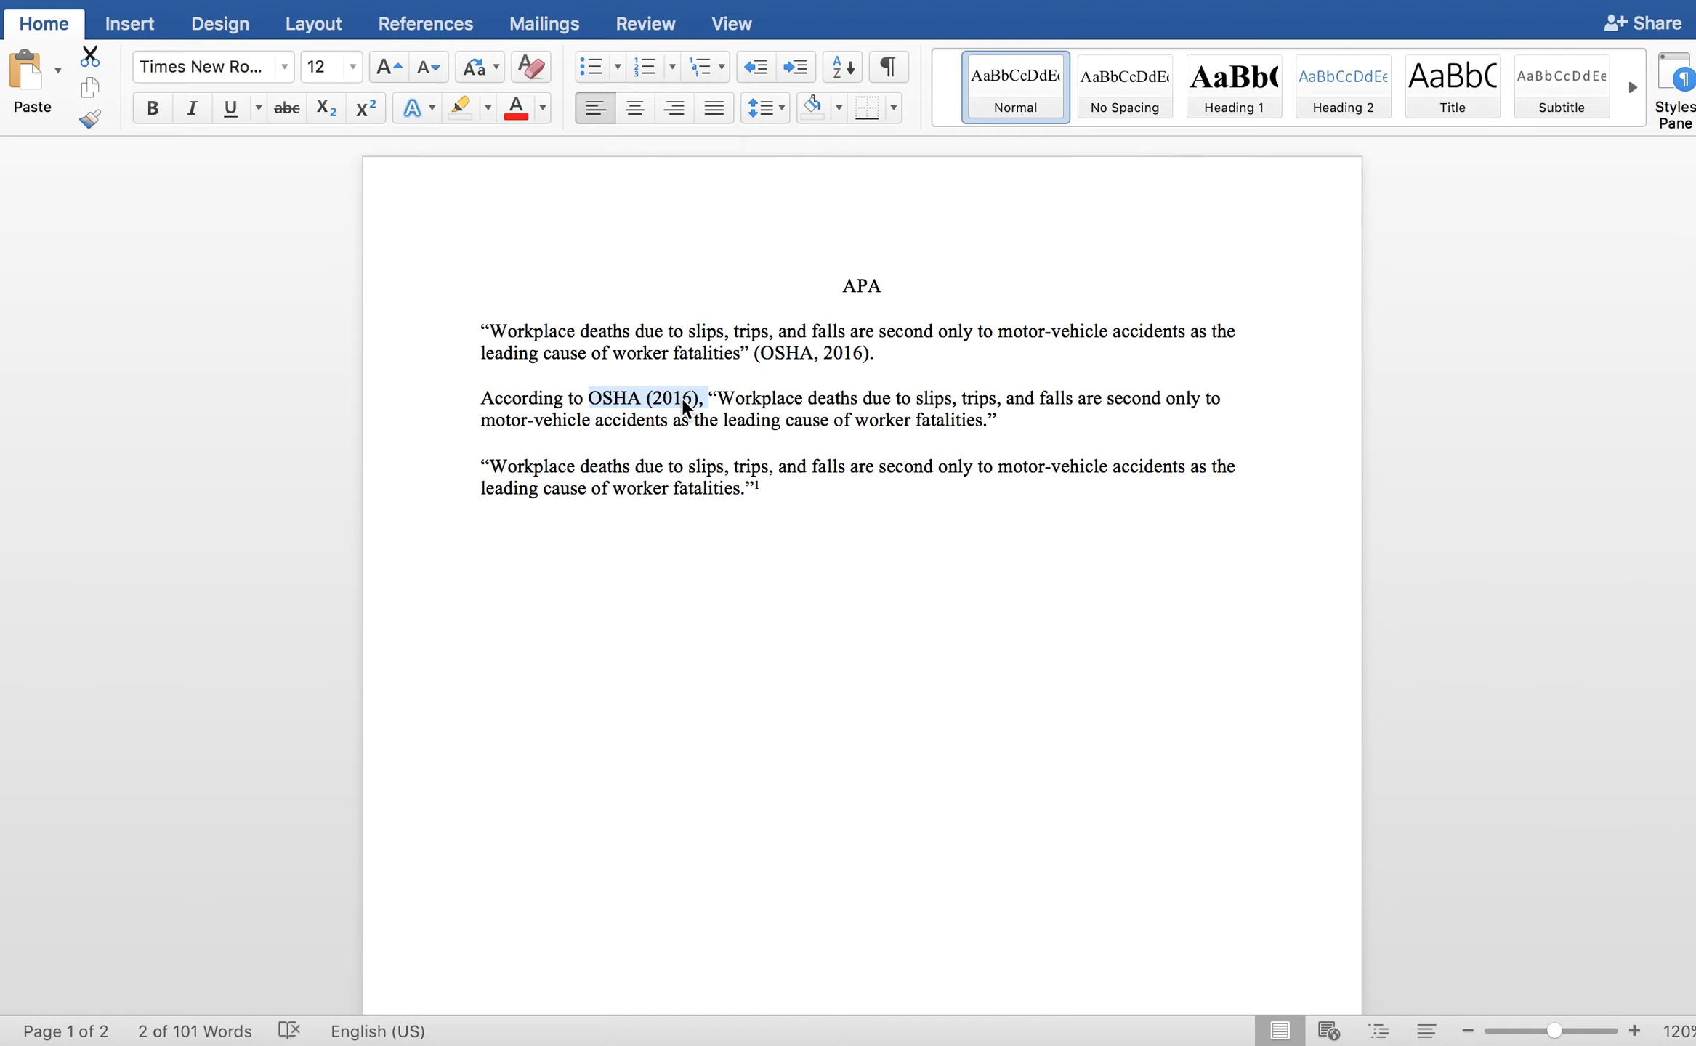
pyautogui.click(772, 396)
pyautogui.moveTo(1011, 416); pyautogui.dragTo(988, 419)
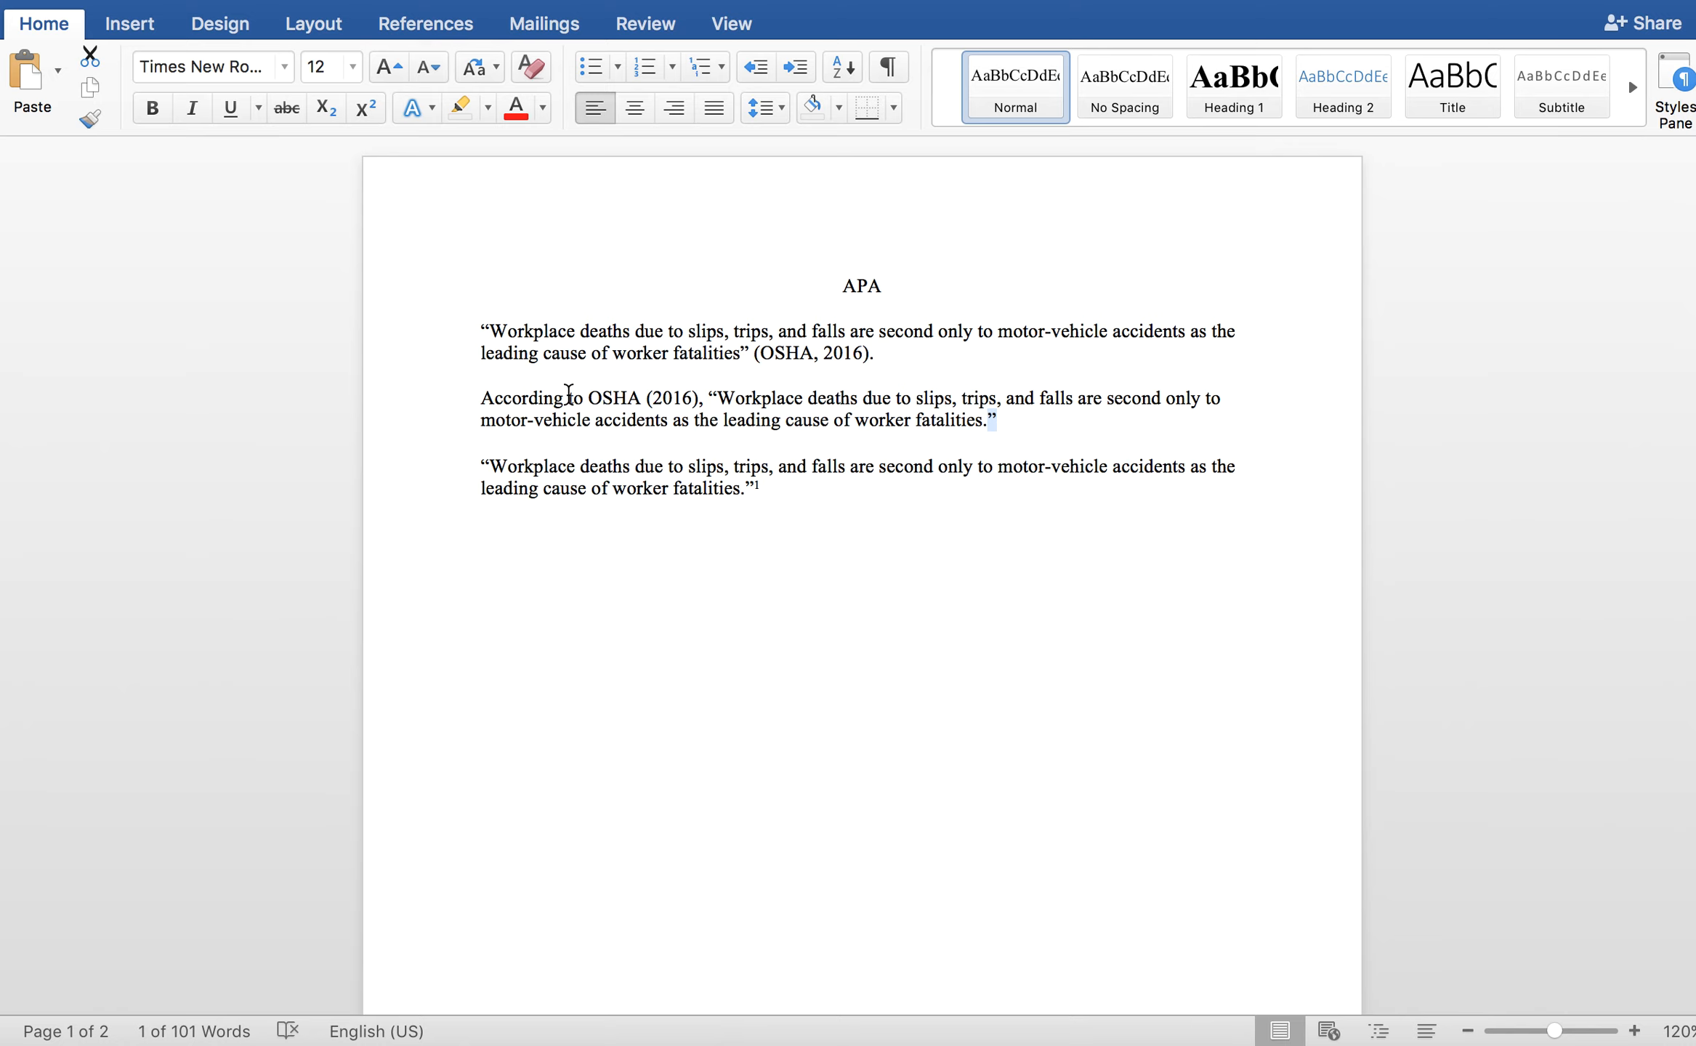
pyautogui.scroll(-1, 901, 652)
pyautogui.click(776, 458)
pyautogui.moveTo(755, 459); pyautogui.dragTo(815, 541)
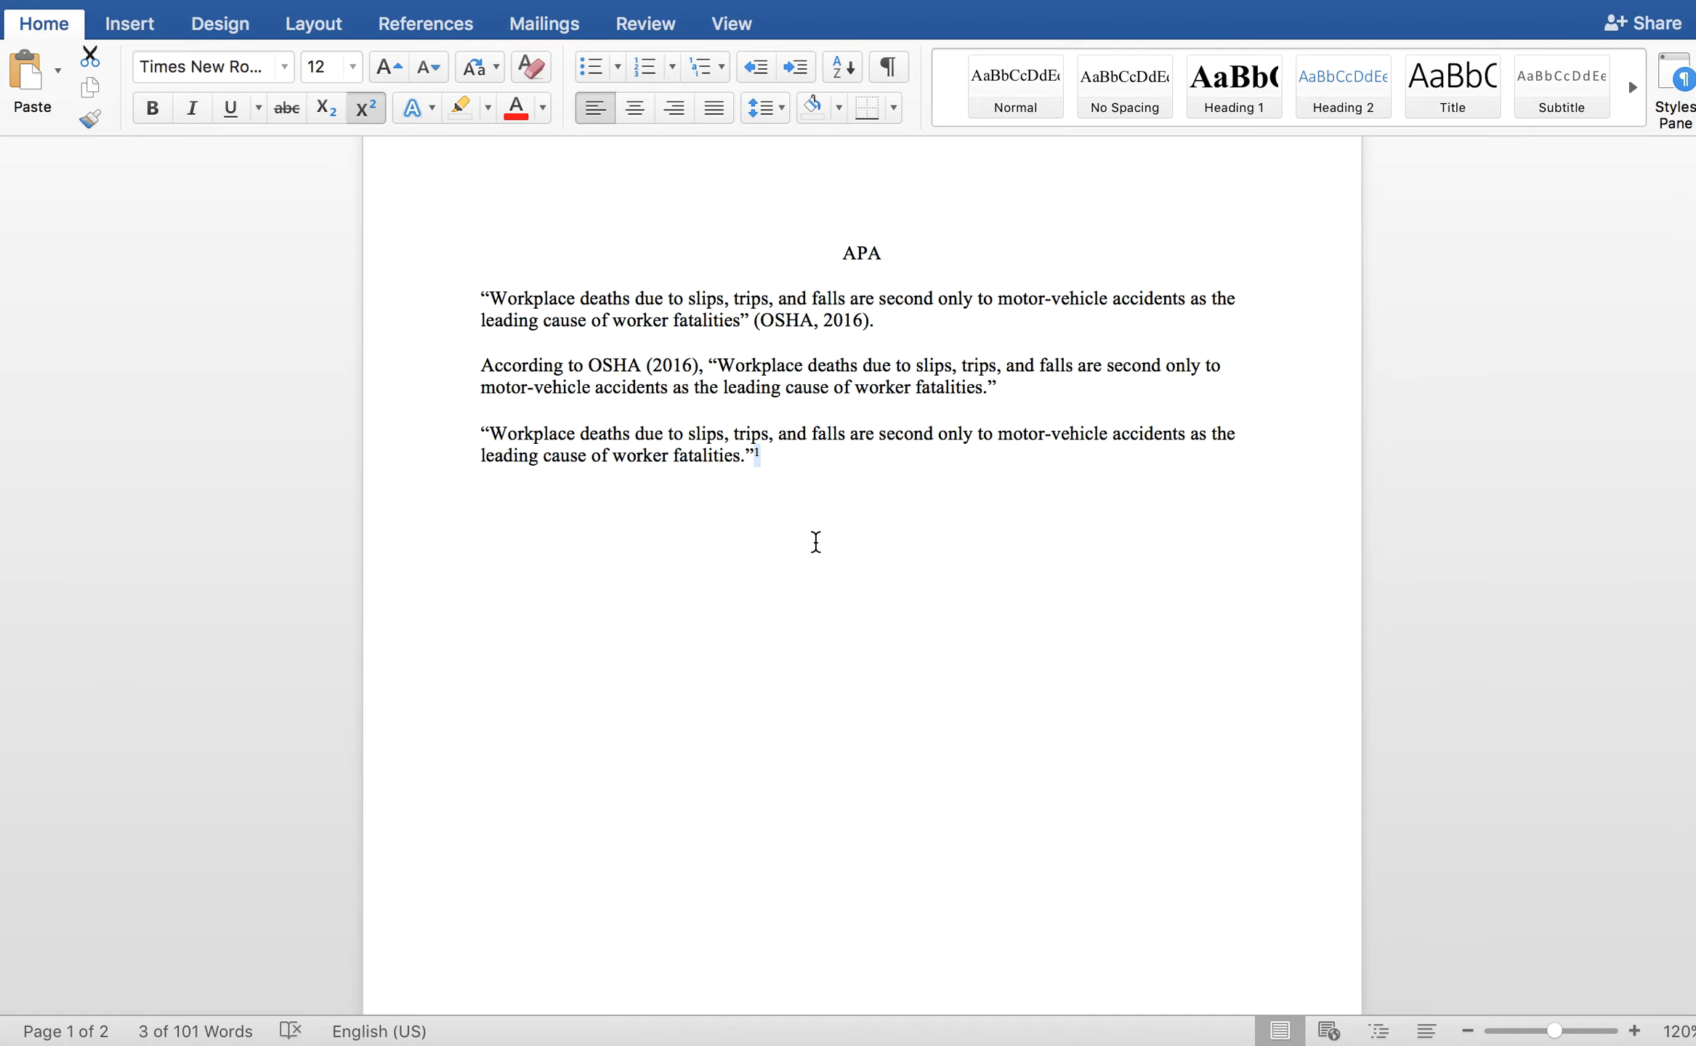
pyautogui.click(784, 462)
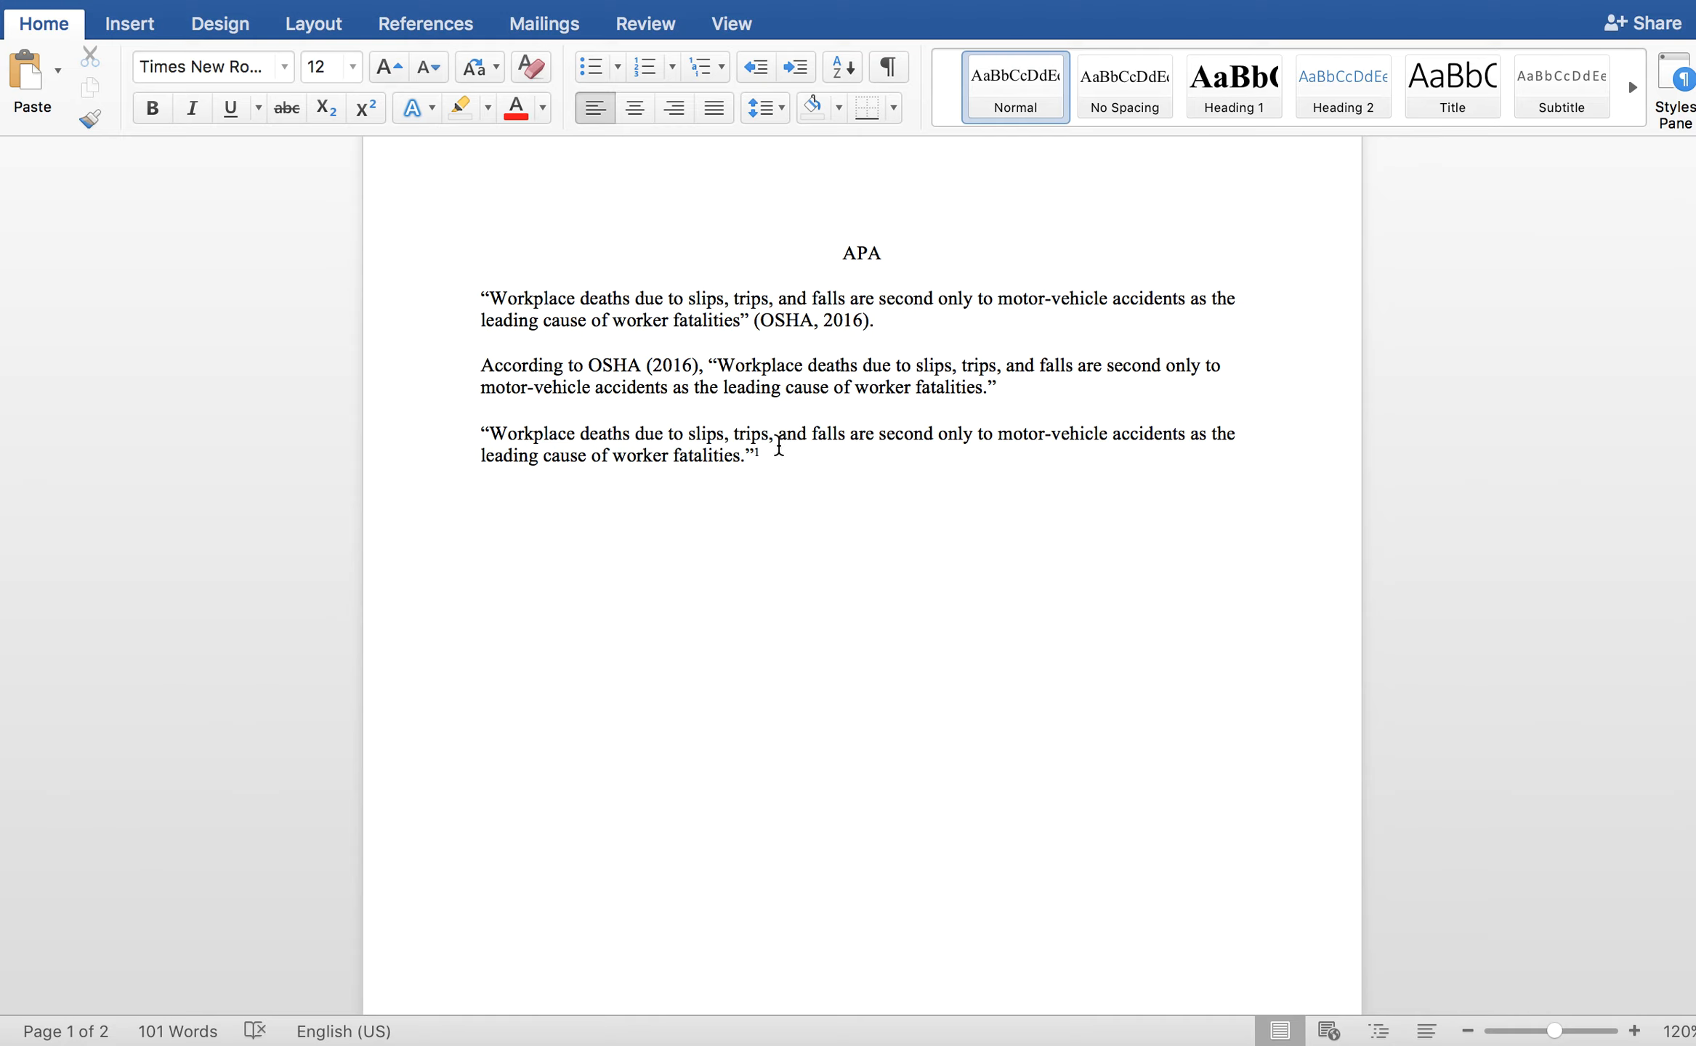
# - Insert a bottom-of-page footnote with 1, 2, 3 numbering at the end of the second quotation
pyautogui.click(1005, 396)
pyautogui.moveTo(1090, 1)
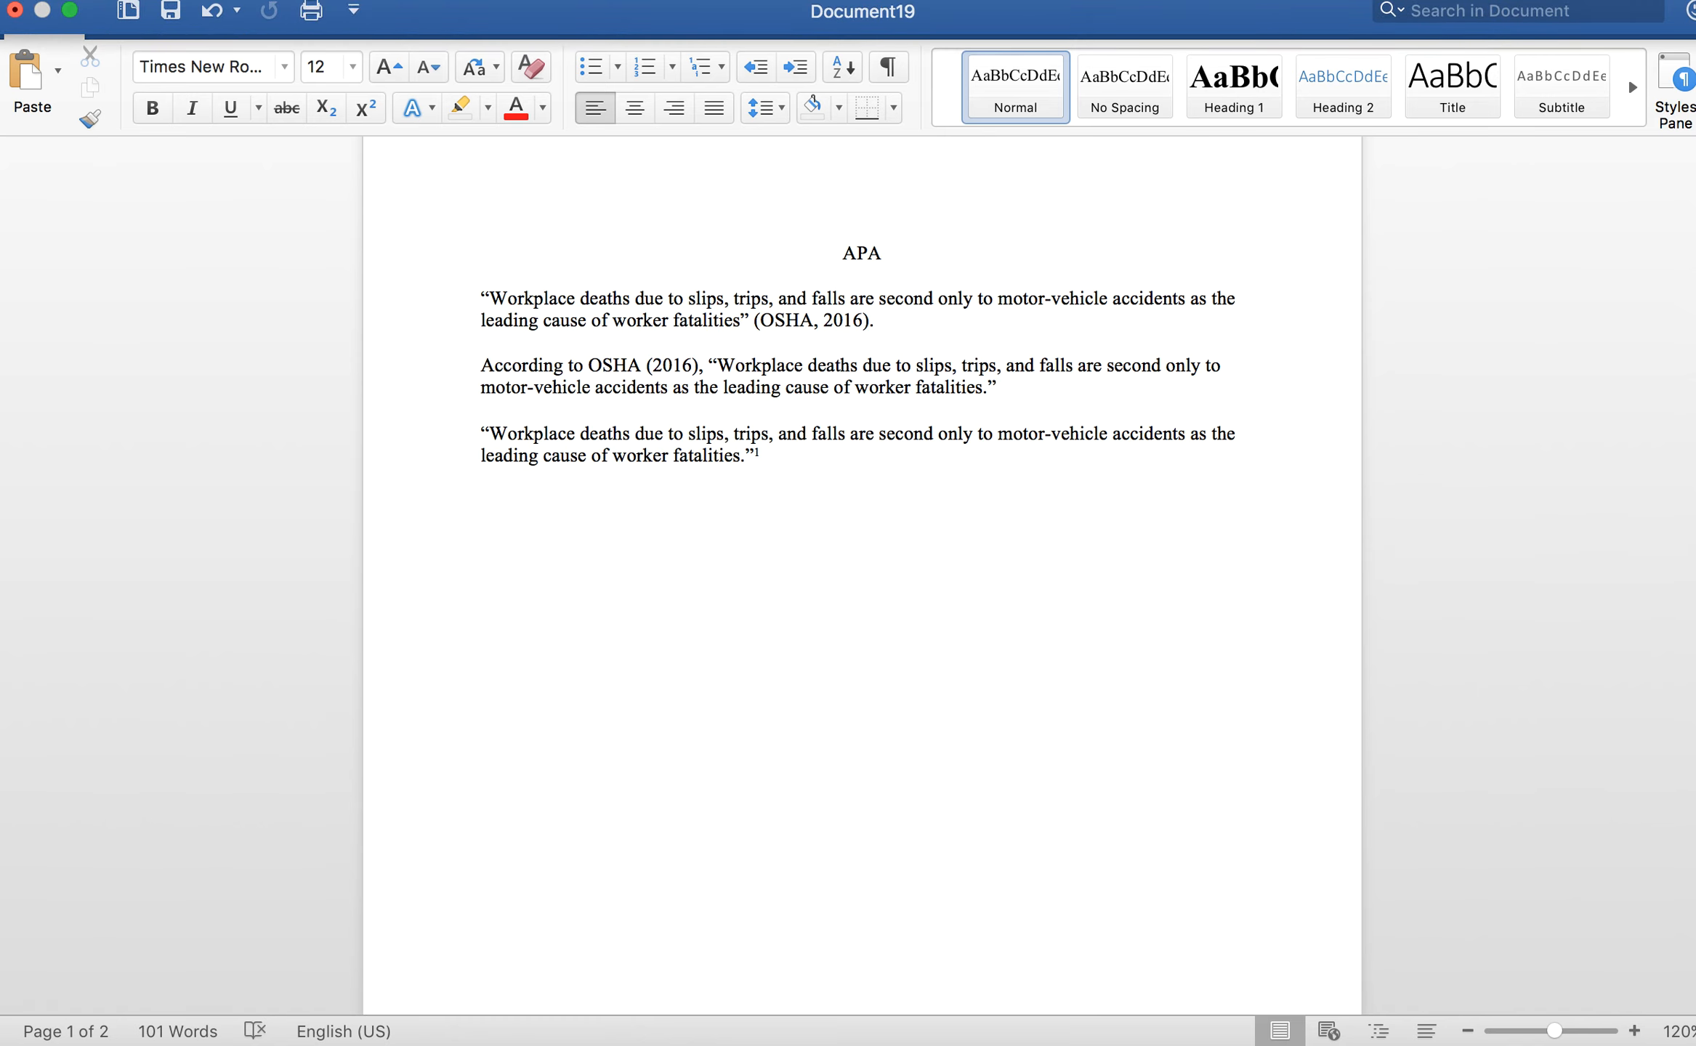
pyautogui.click(335, 1)
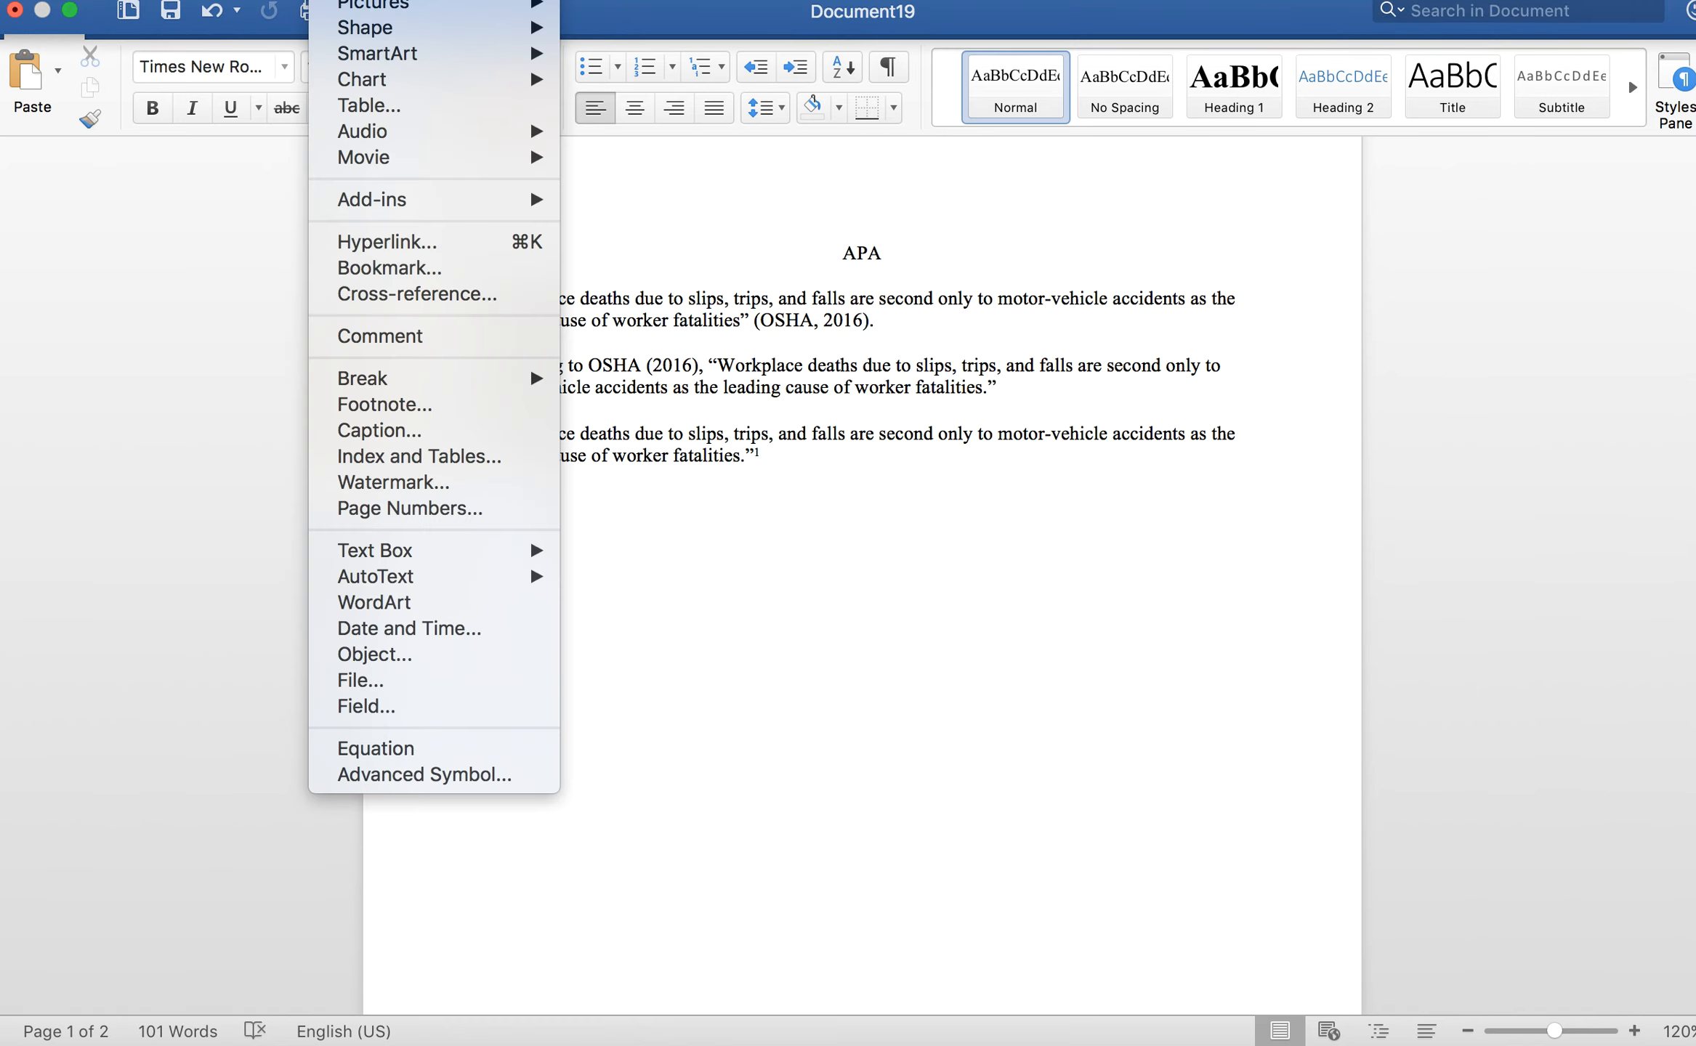
pyautogui.click(409, 405)
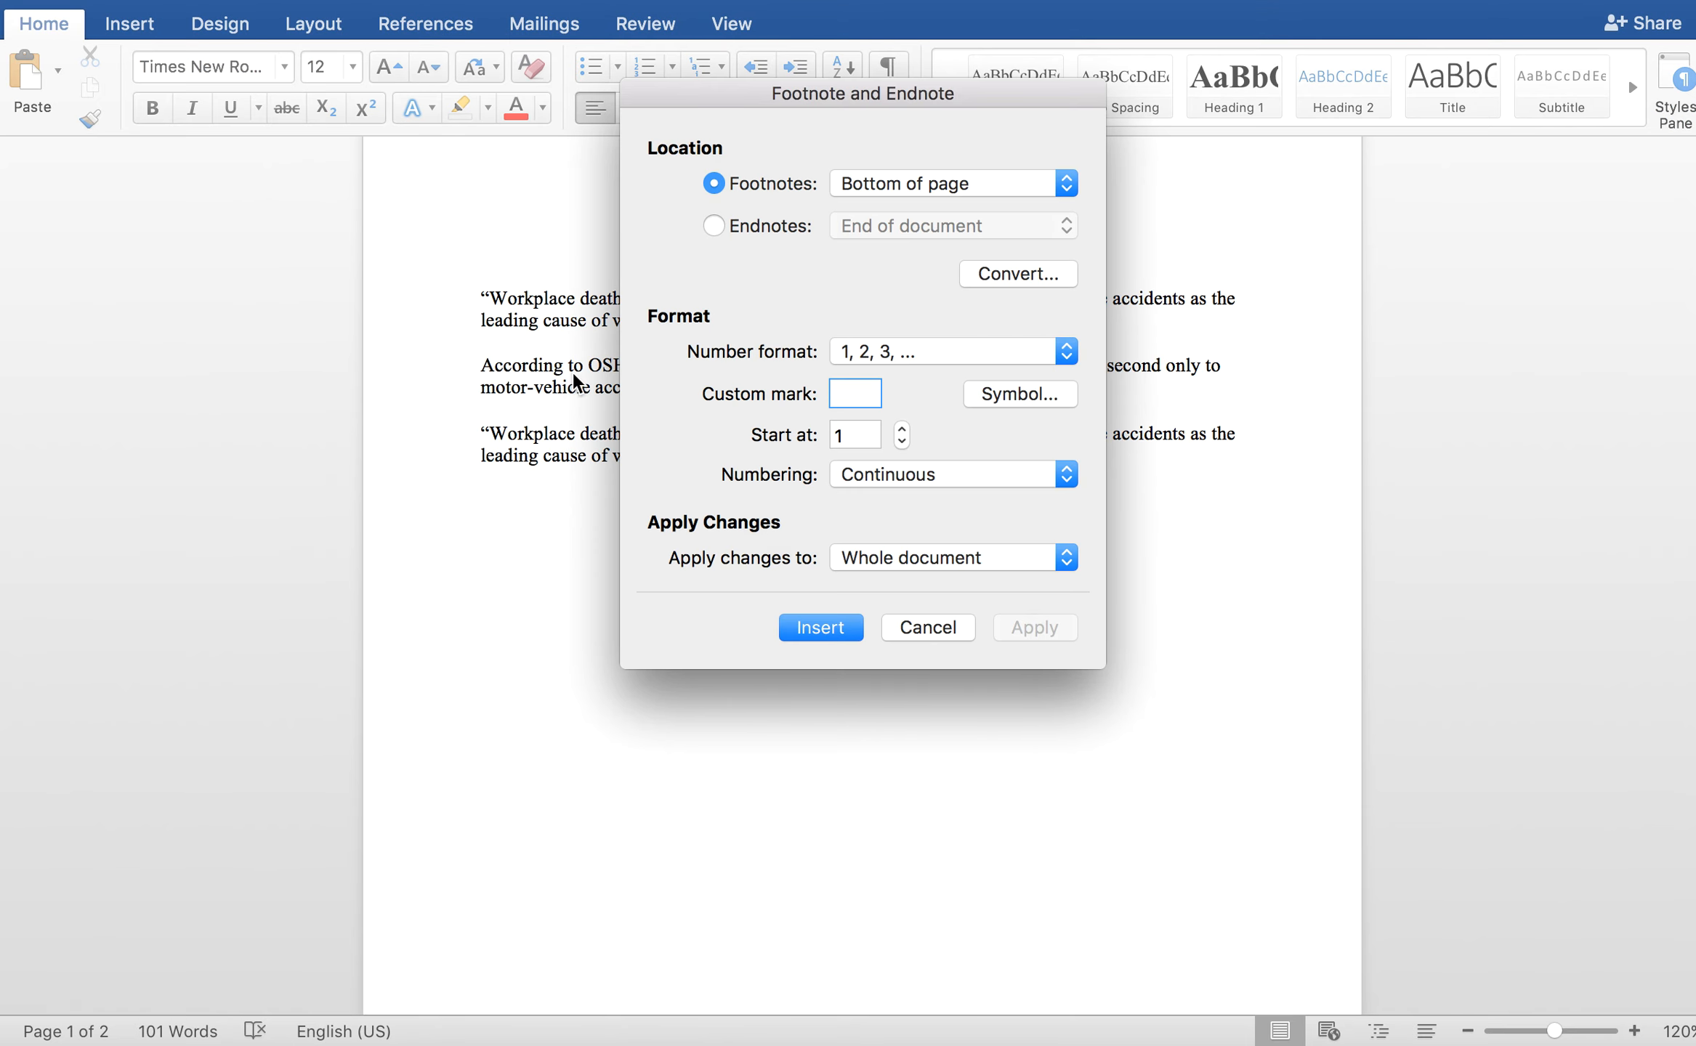
pyautogui.click(821, 627)
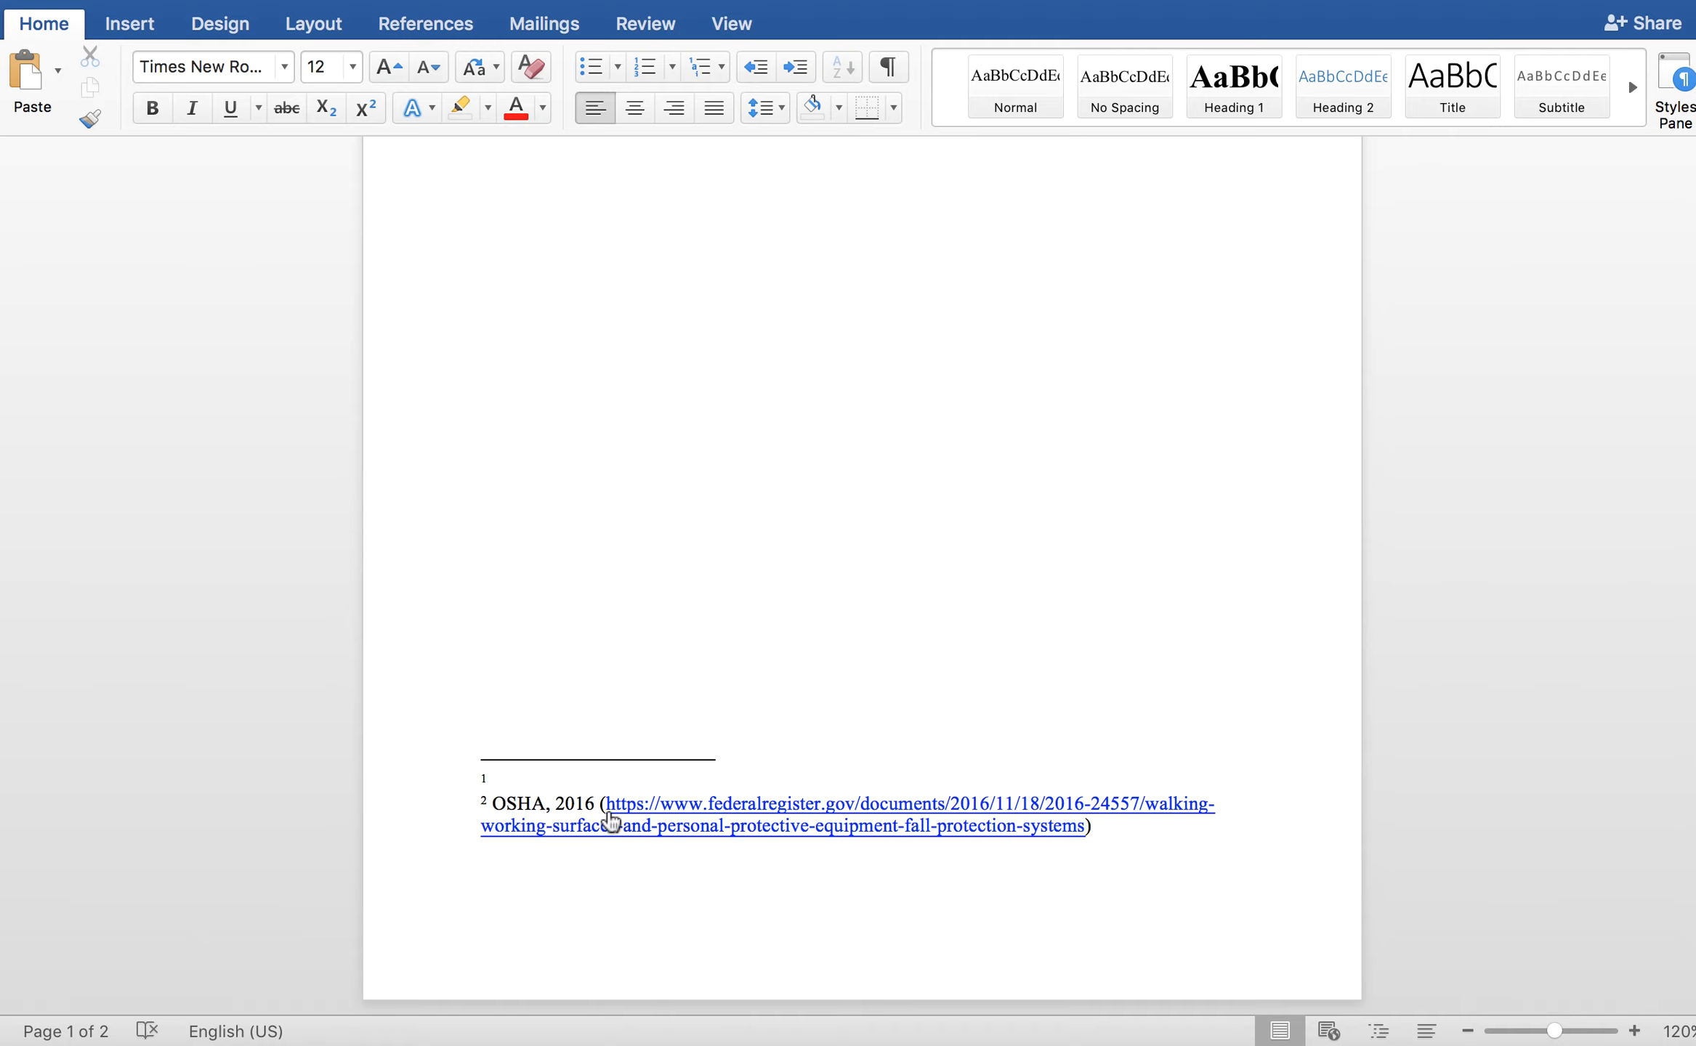
pyautogui.scroll(3, 696, 896)
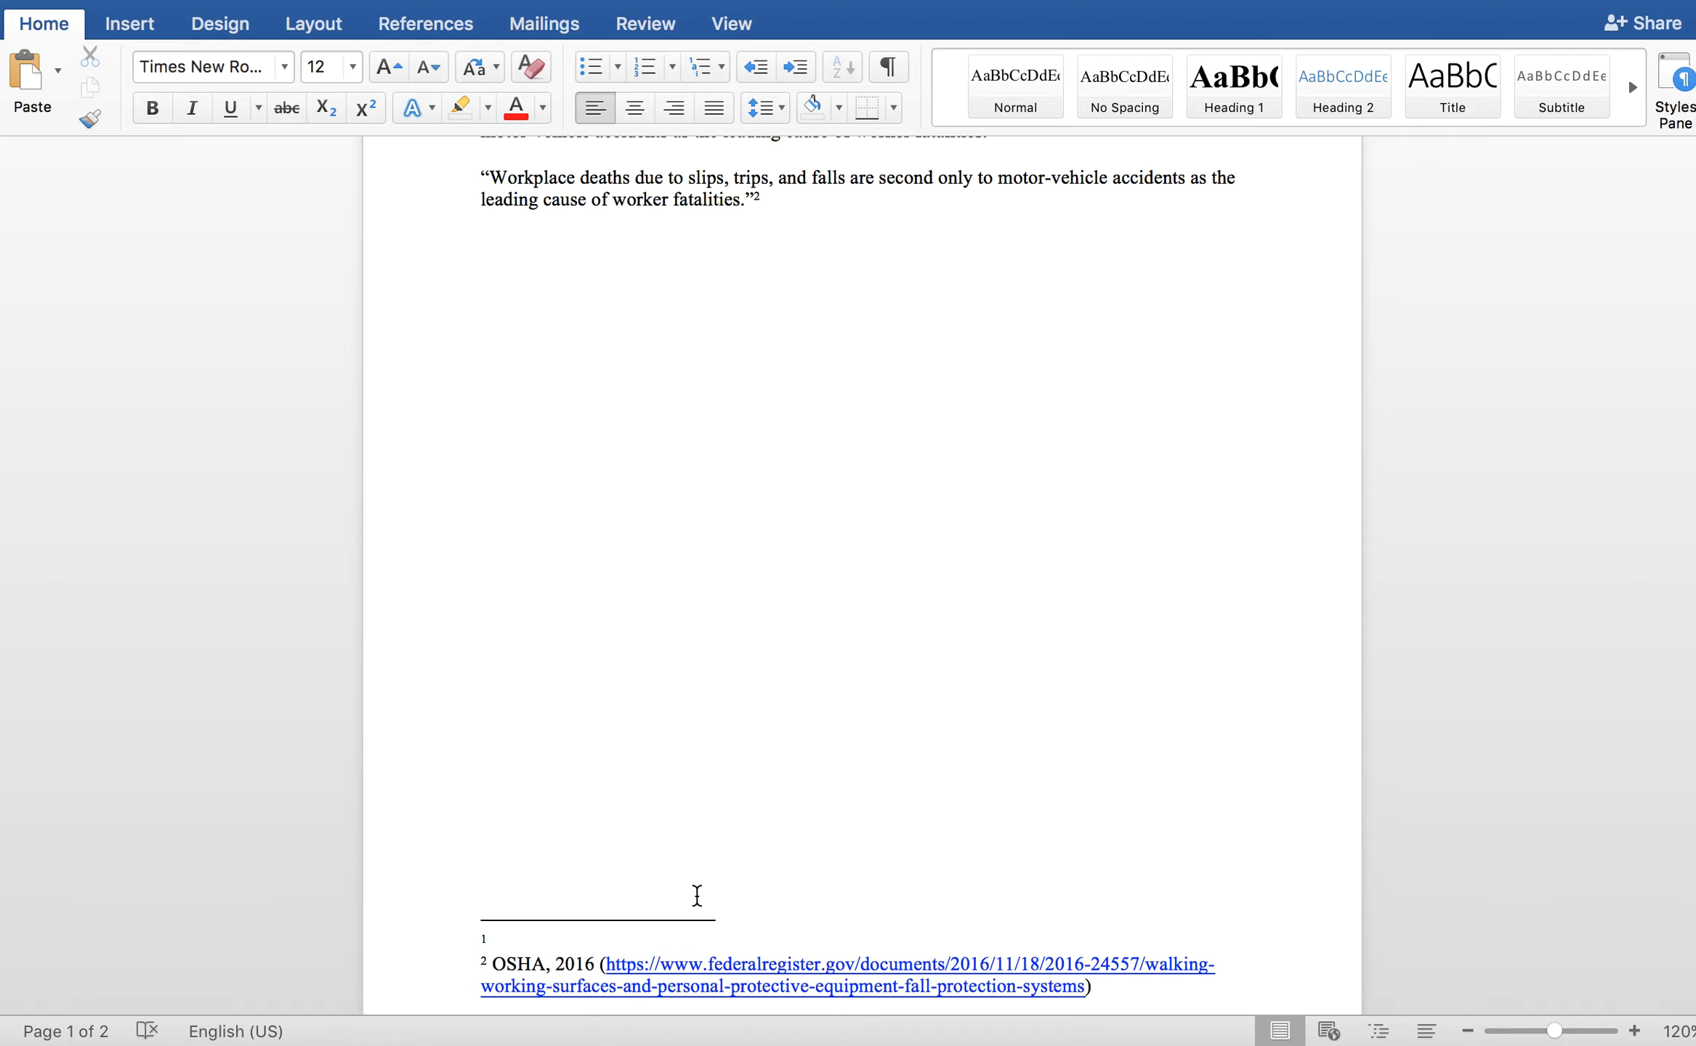
pyautogui.scroll(-2, 696, 896)
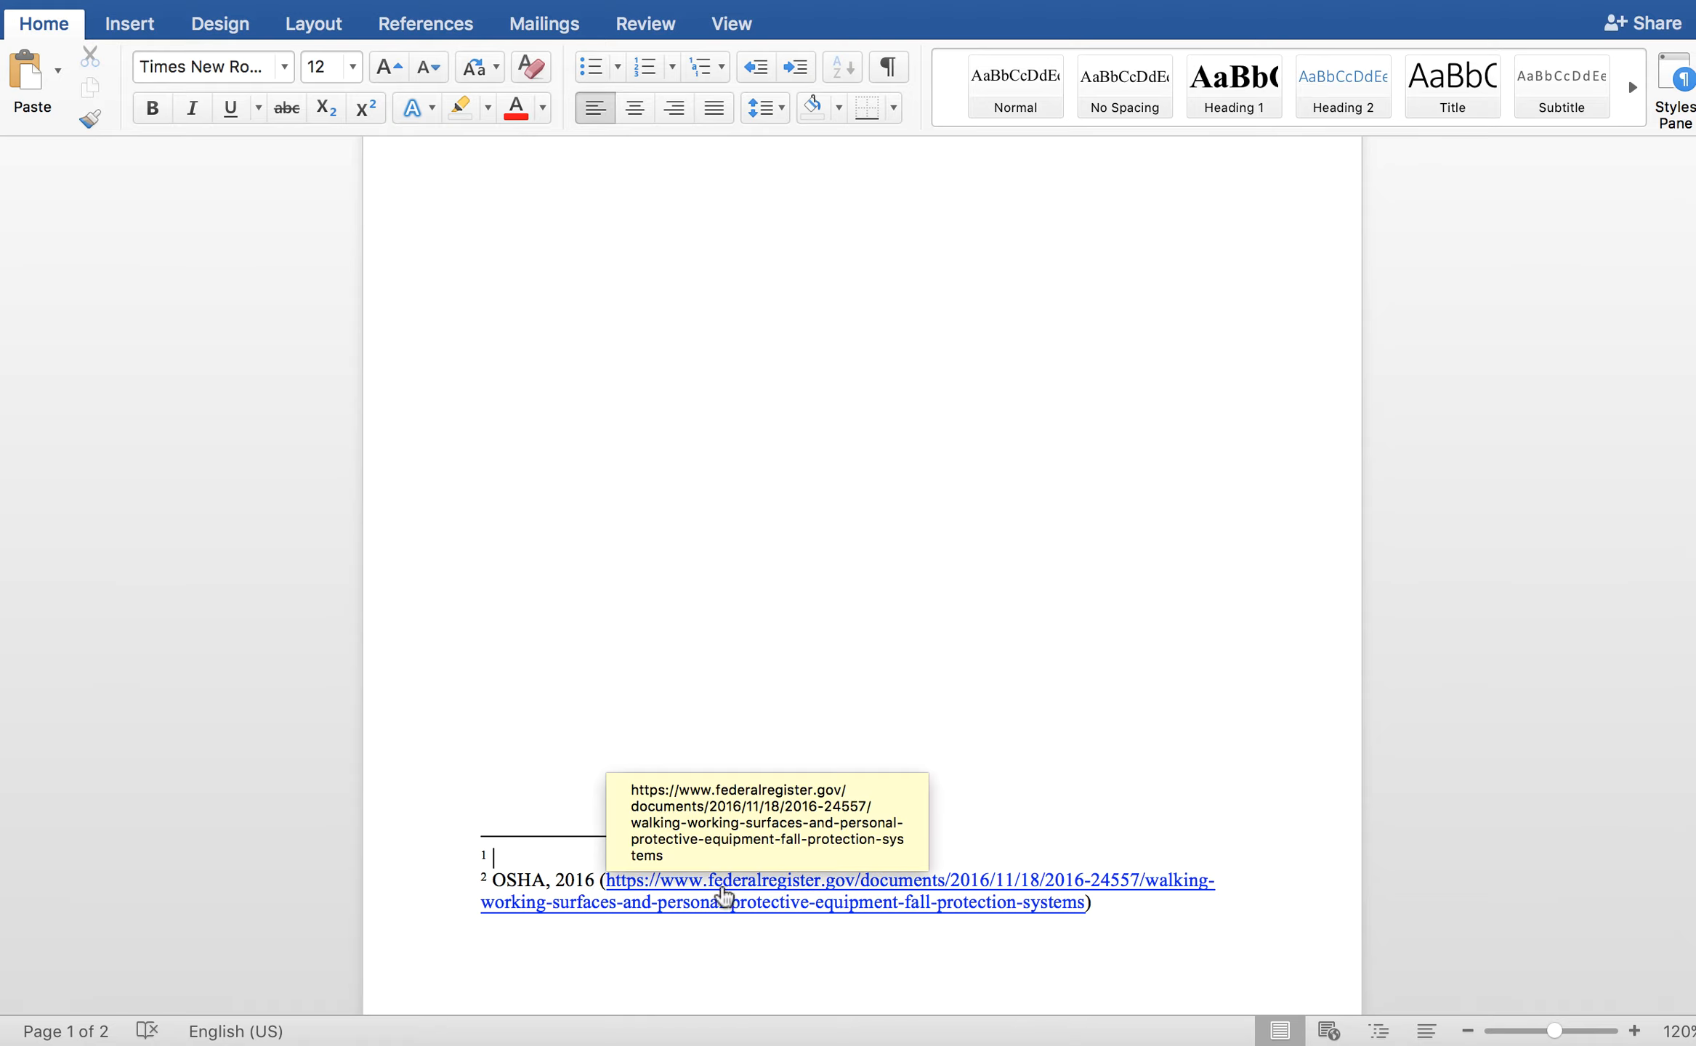
# - Delete the empty footnote together with its reference mark after the second quotation
pyautogui.click(488, 858)
pyautogui.press('BackSpace')
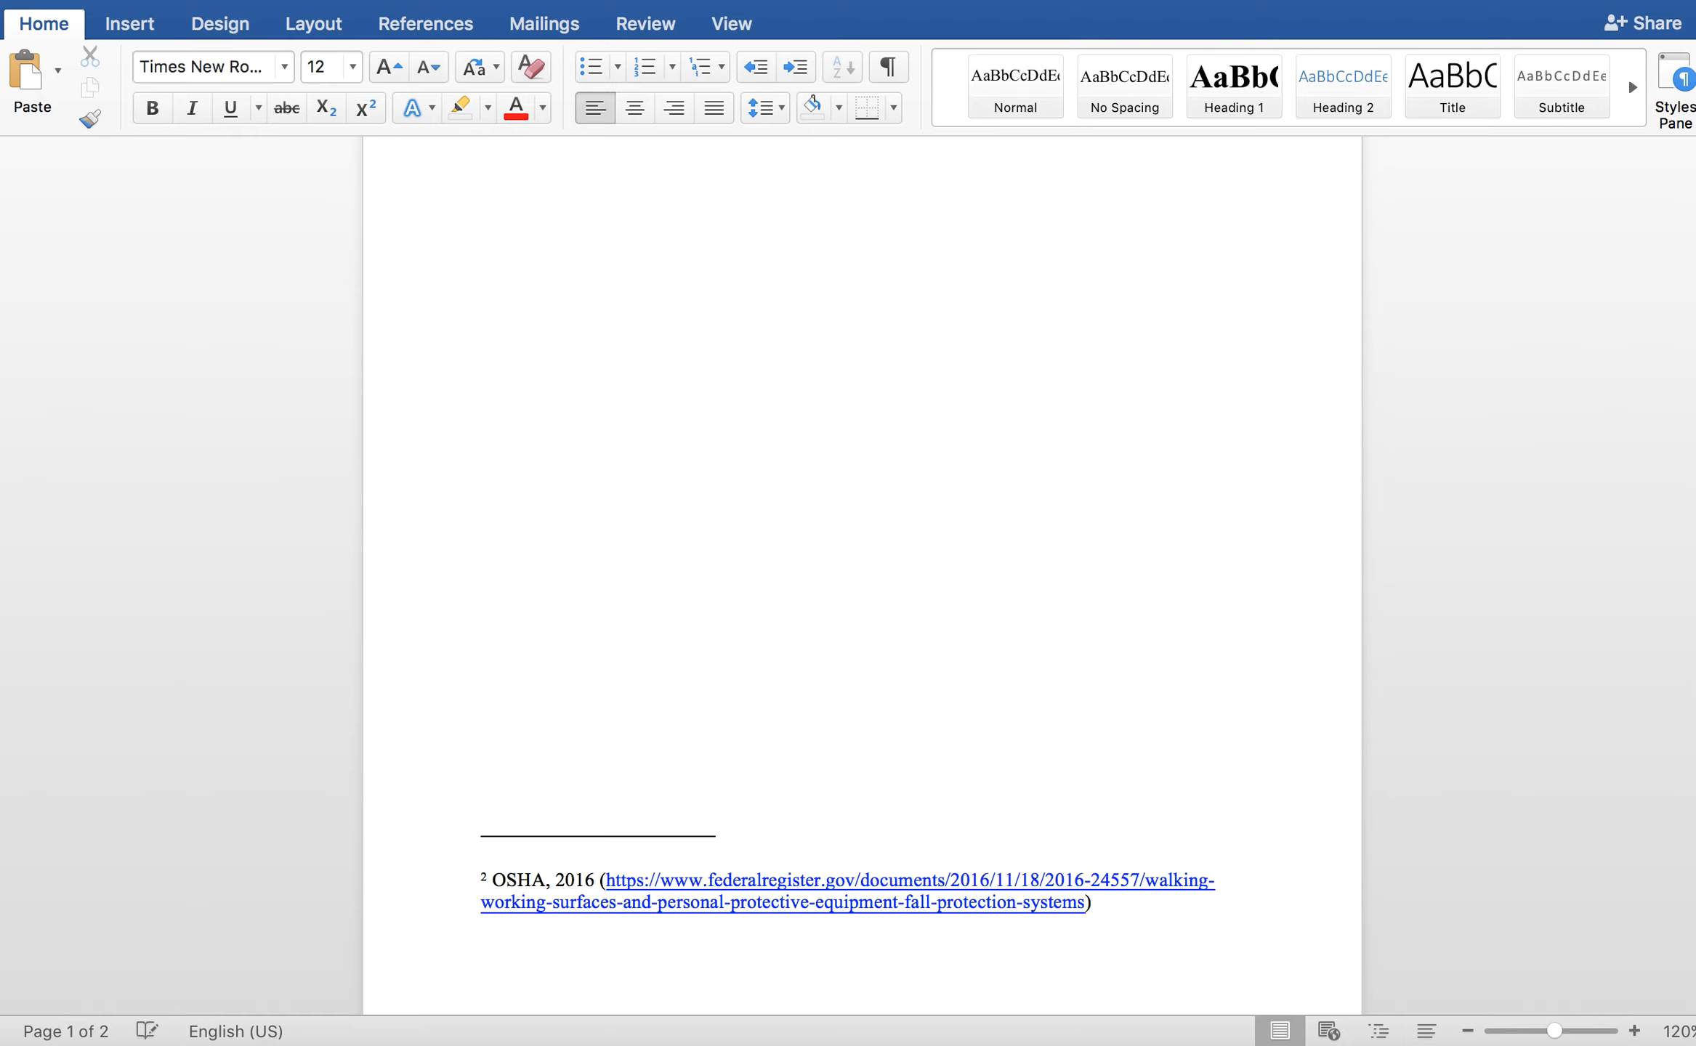
pyautogui.scroll(10, 667, 576)
pyautogui.click(1036, 305)
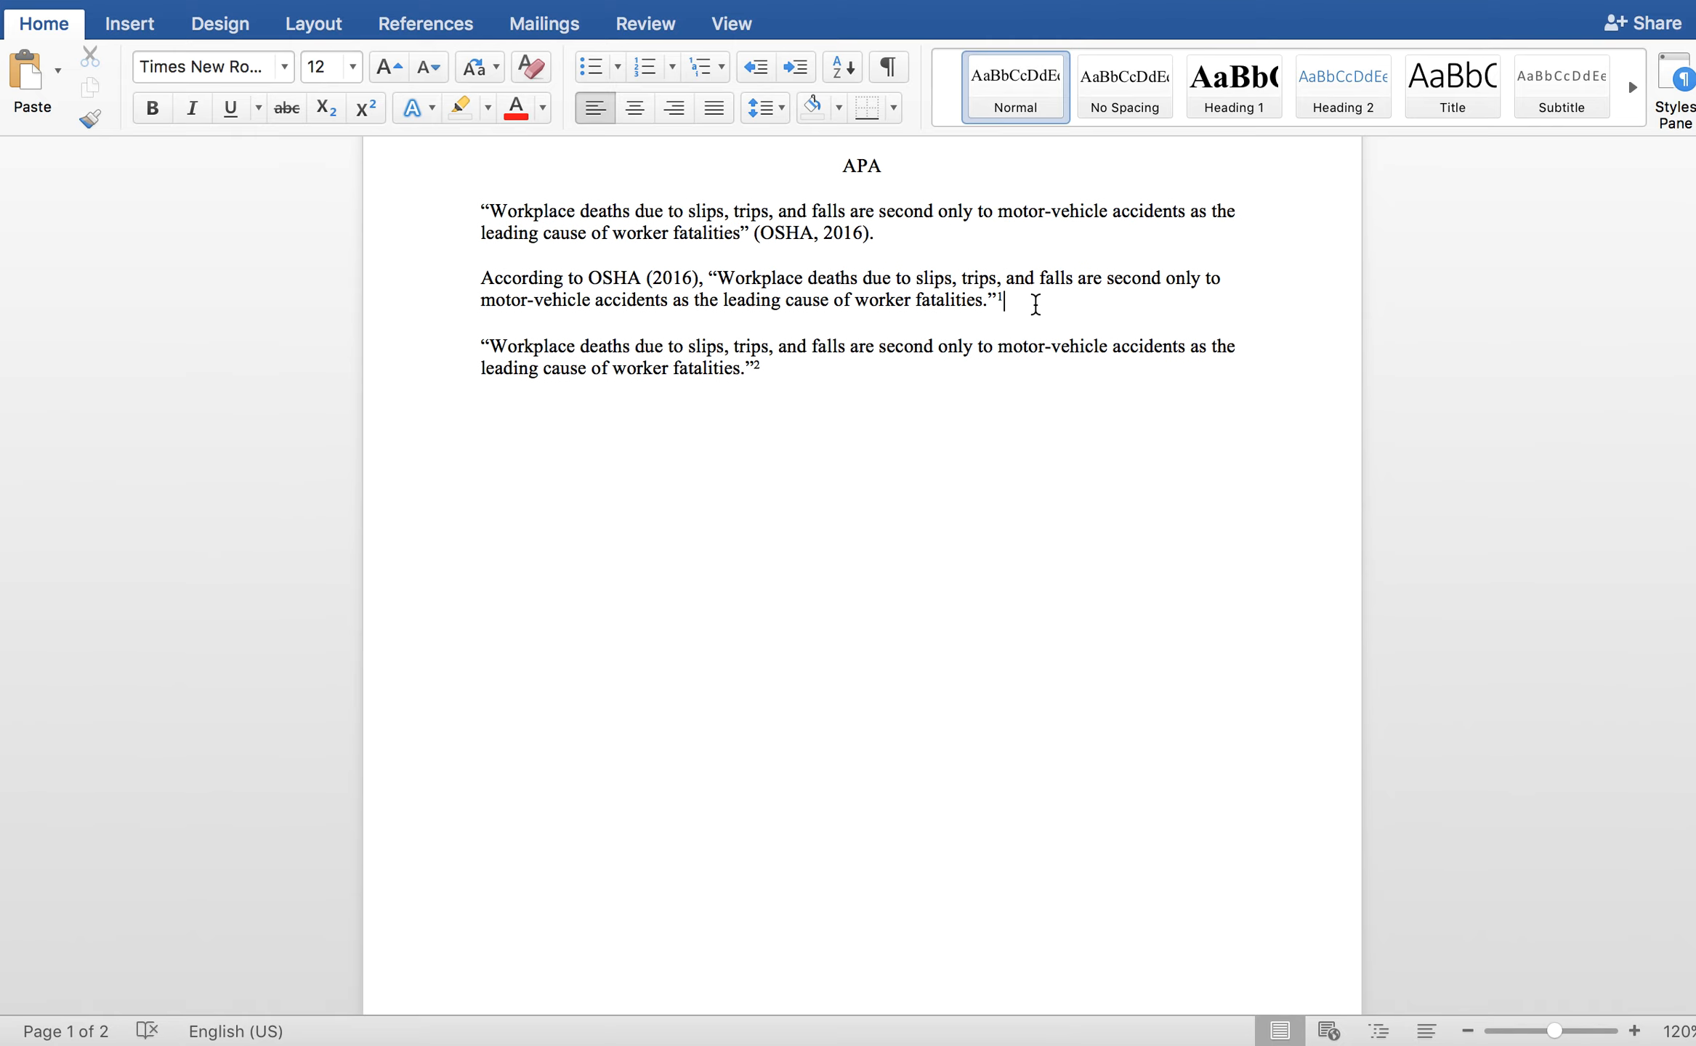
# - Compare the third quotation's footnote mark with its OSHA source note at the foot of the page
pyautogui.scroll(-10, 1071, 410)
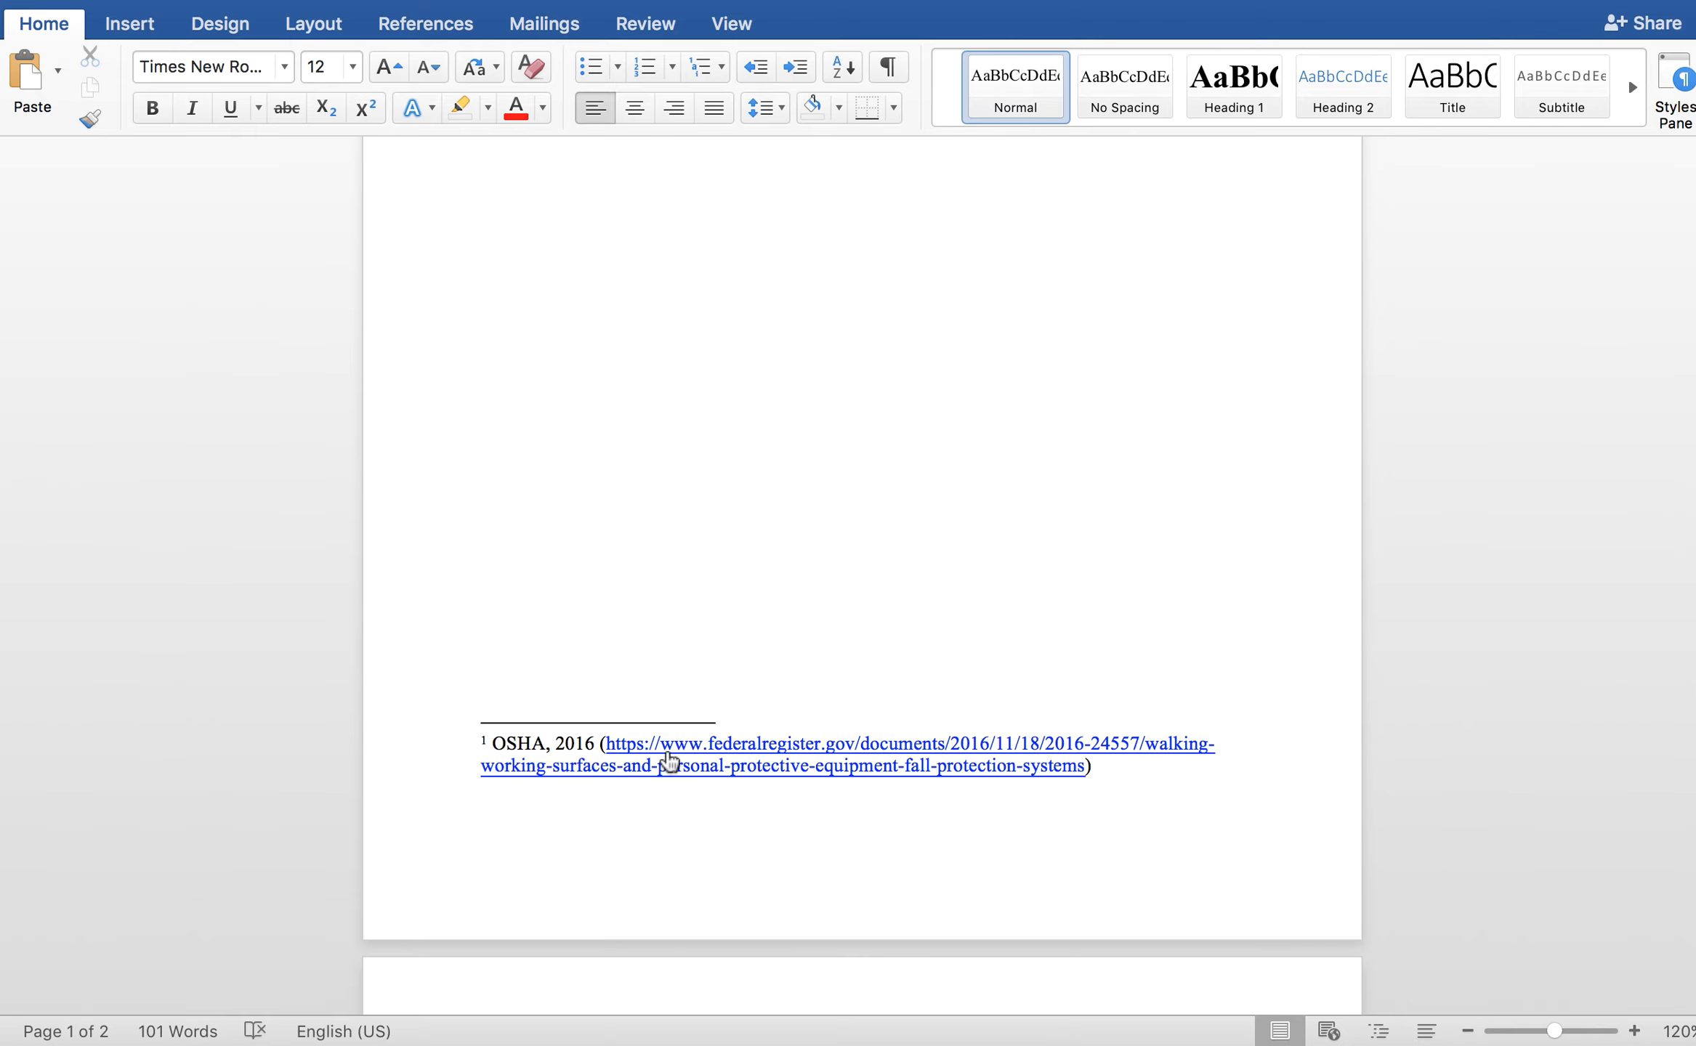
pyautogui.scroll(10, 579, 780)
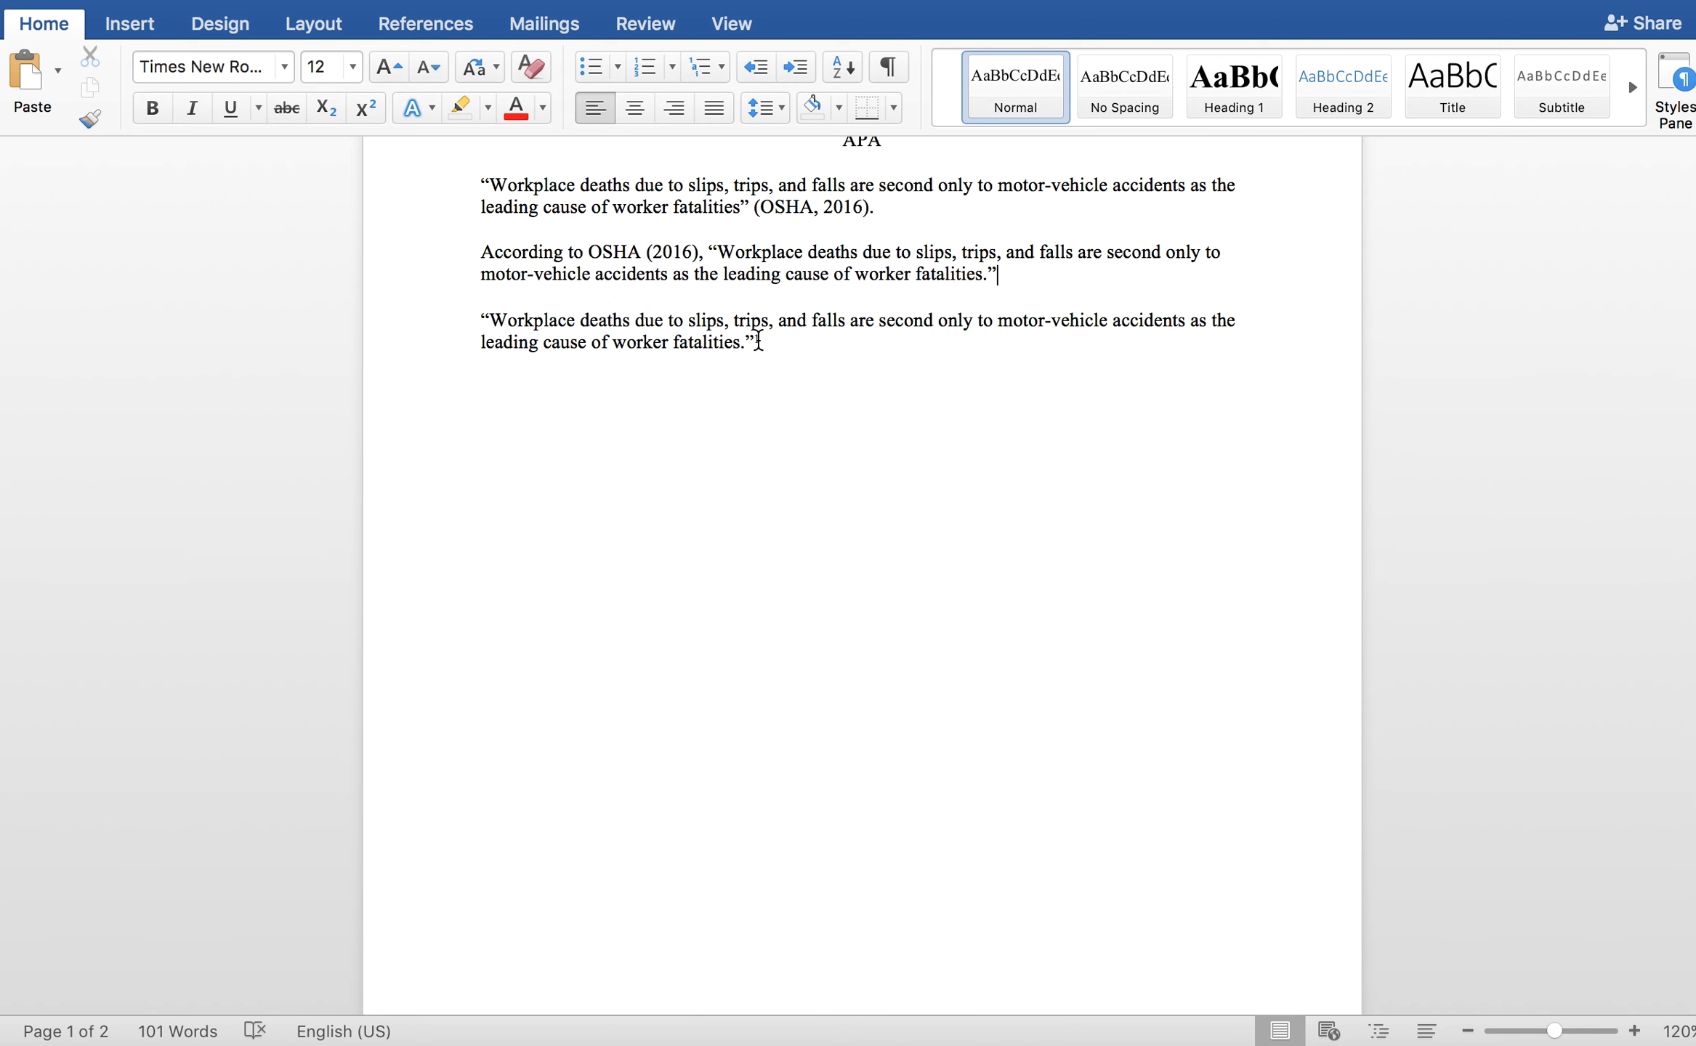
pyautogui.scroll(-5, 721, 685)
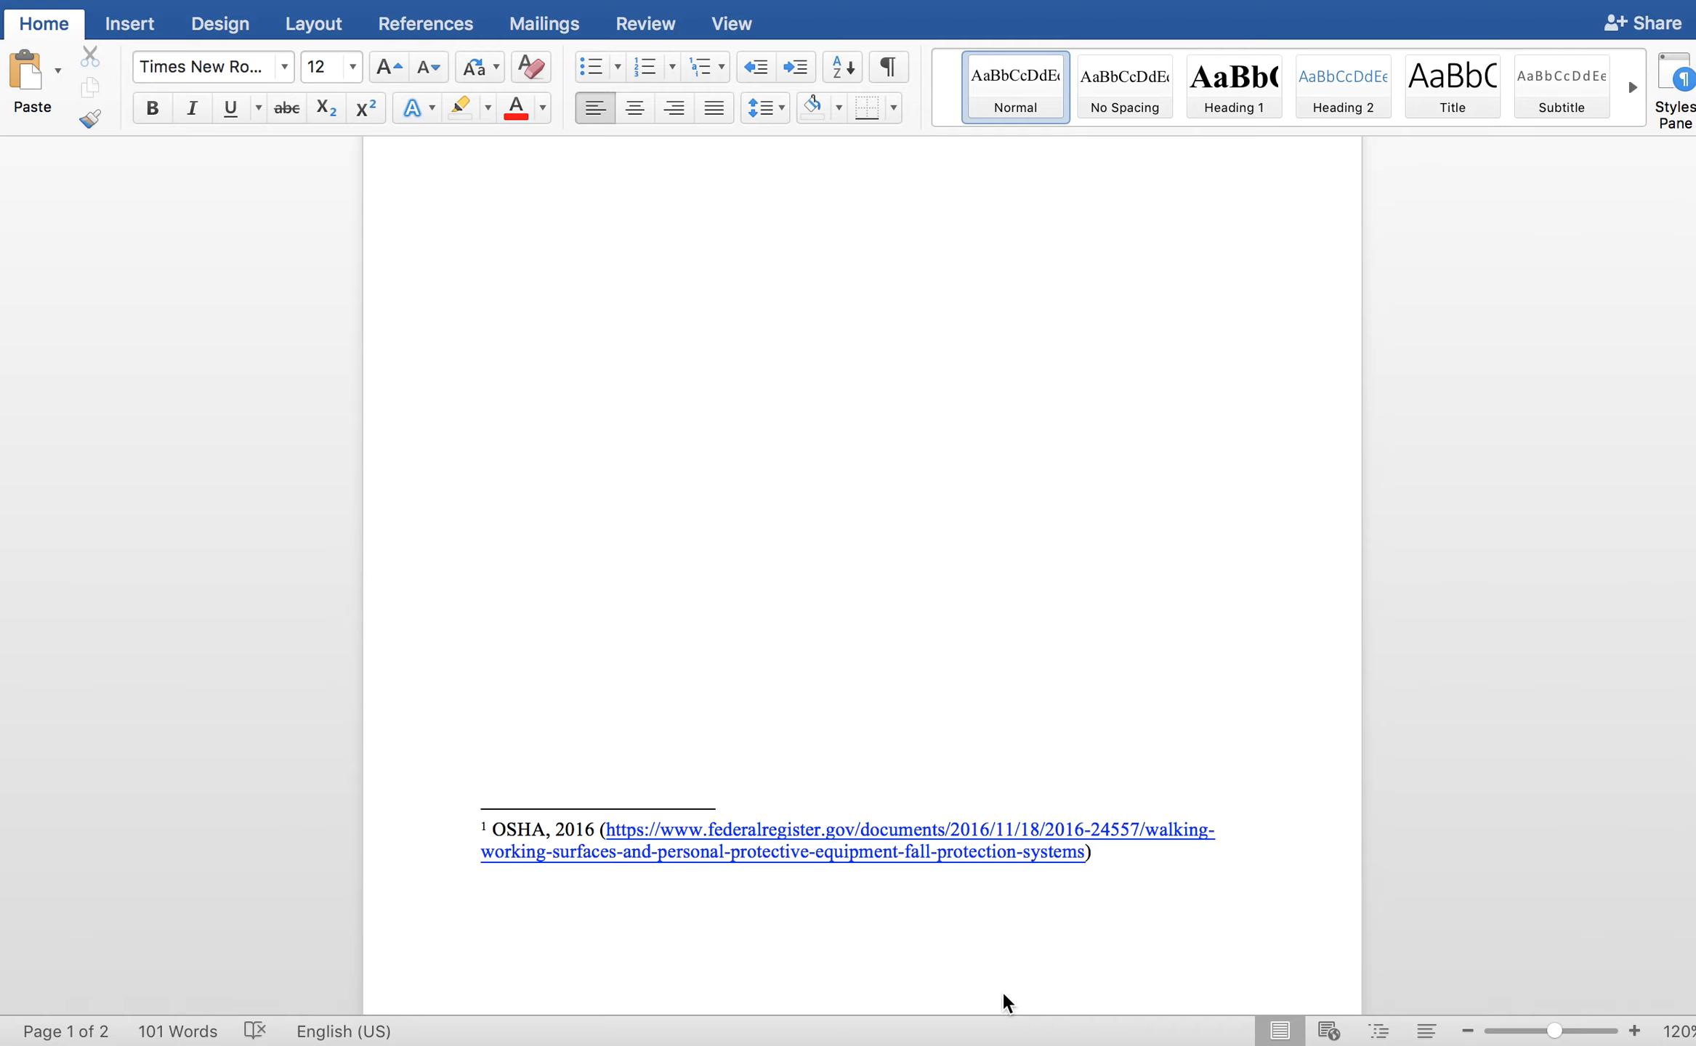
pyautogui.scroll(5, 917, 497)
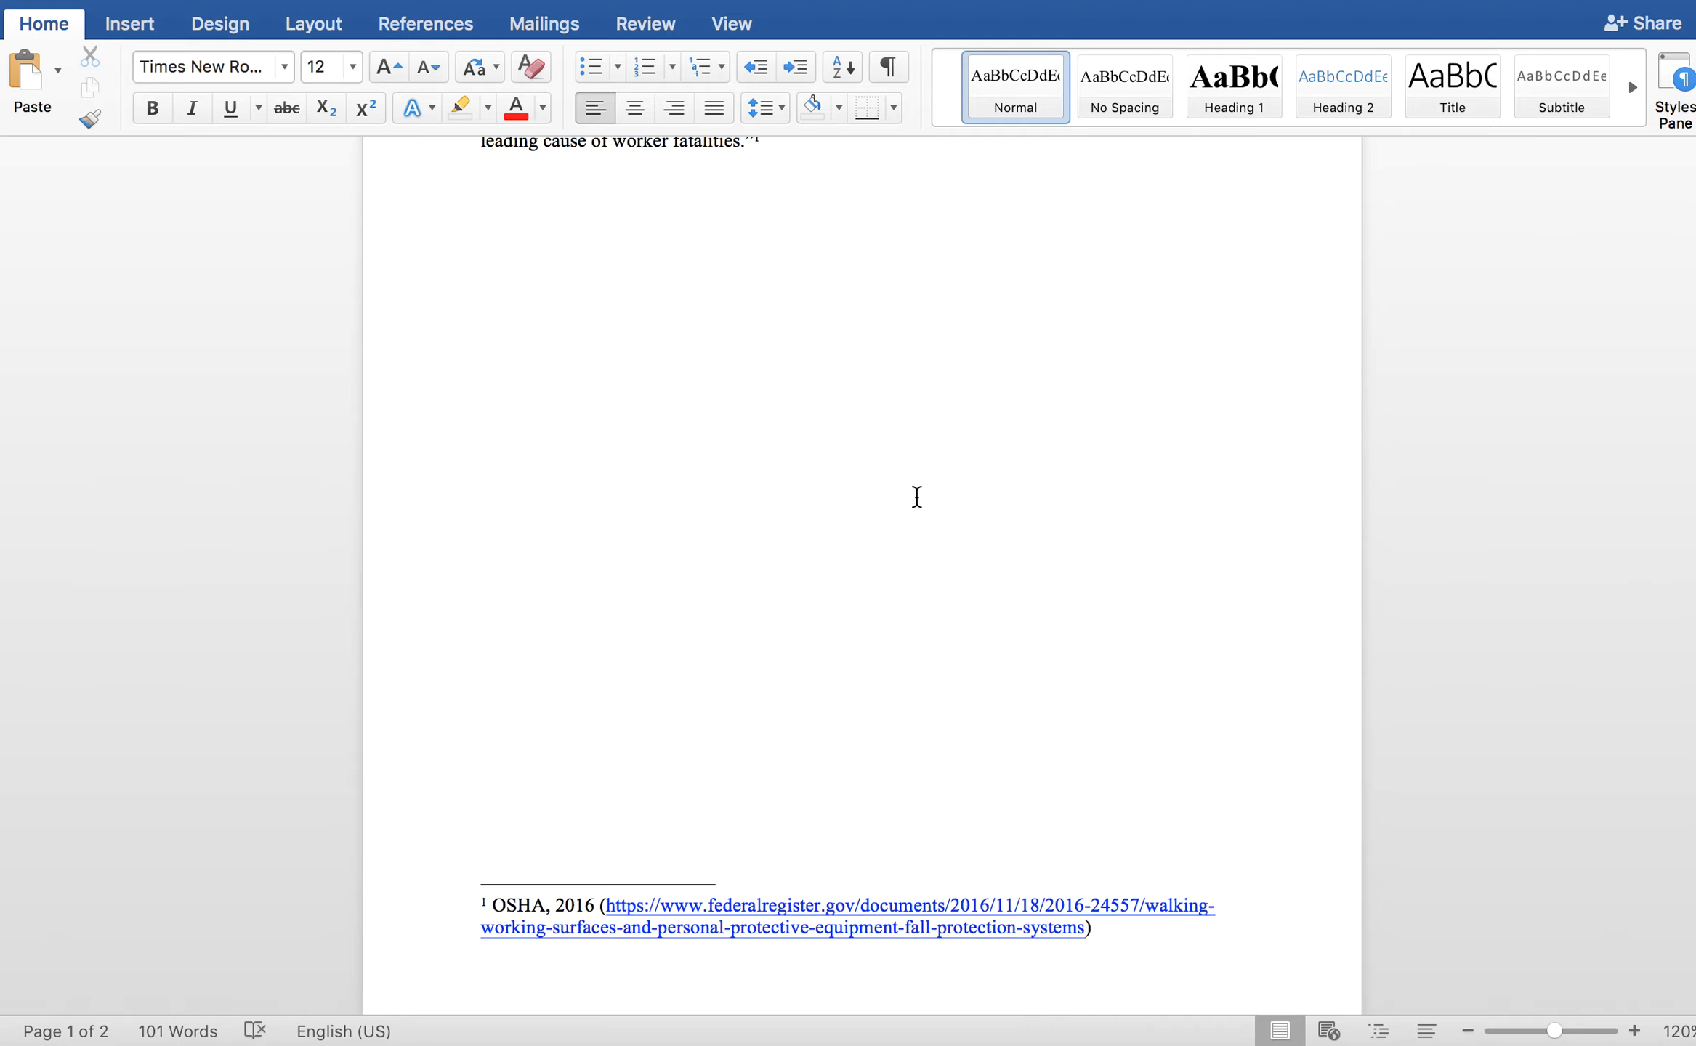
pyautogui.scroll(4, 917, 497)
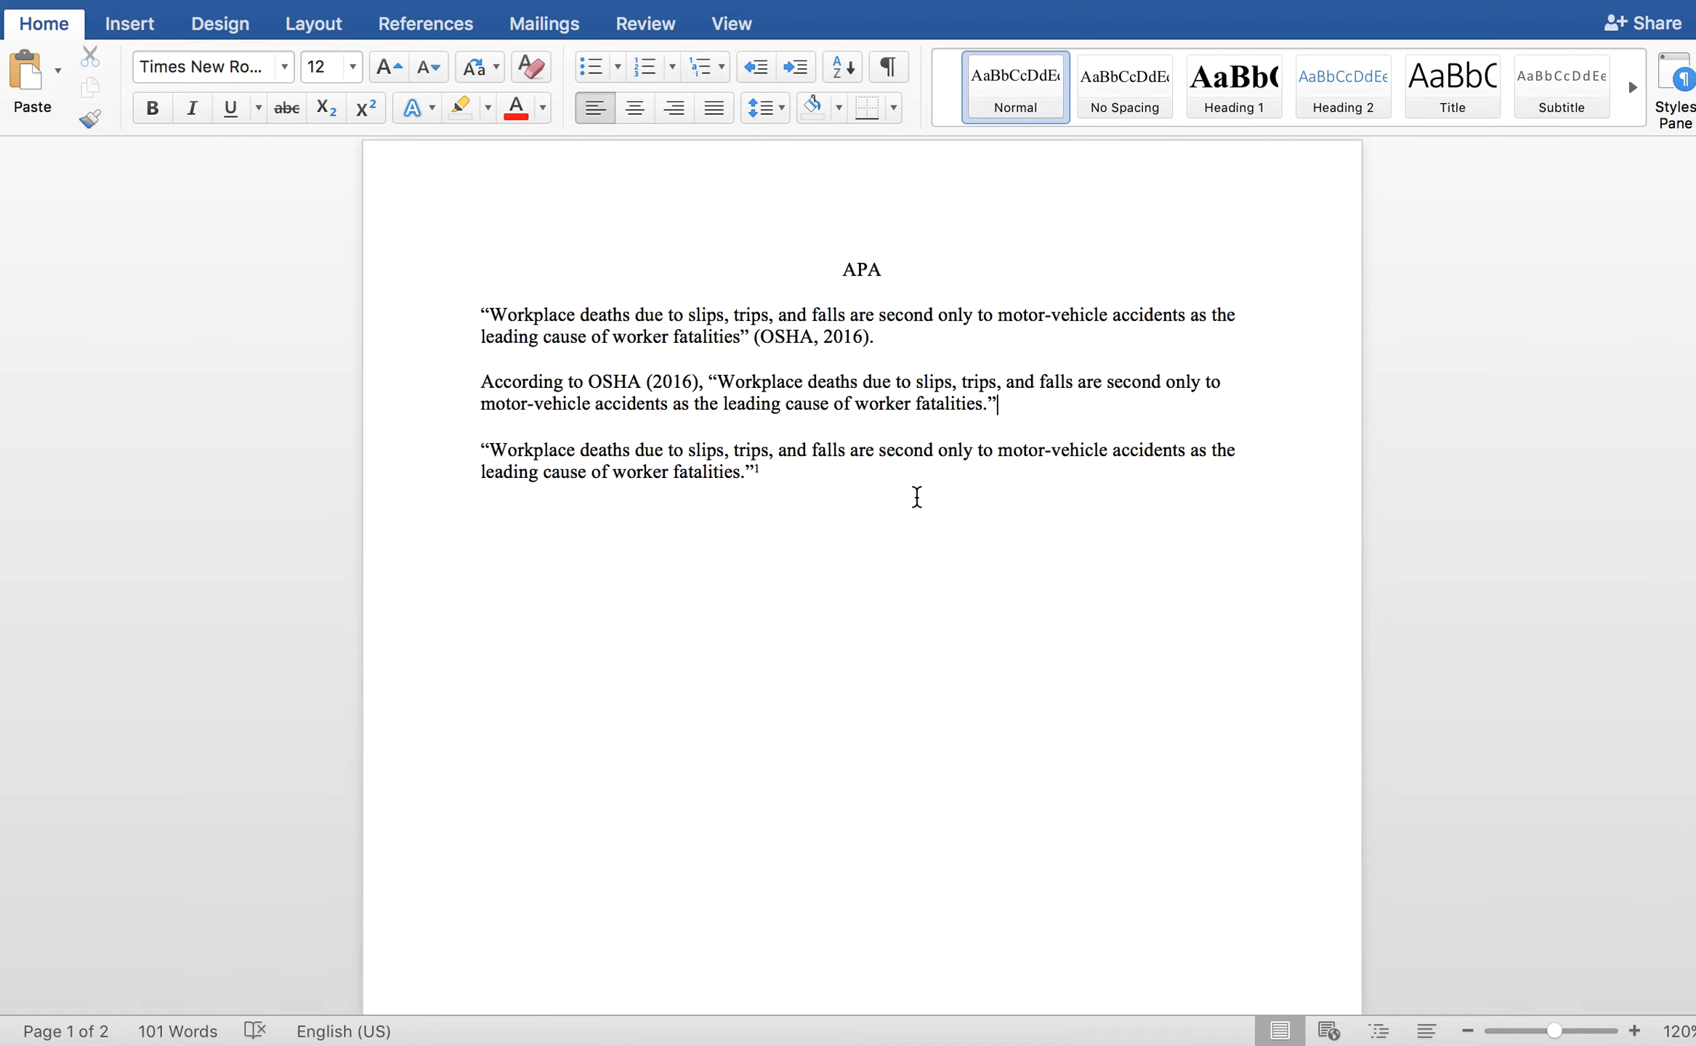
pyautogui.doubleClick(757, 472)
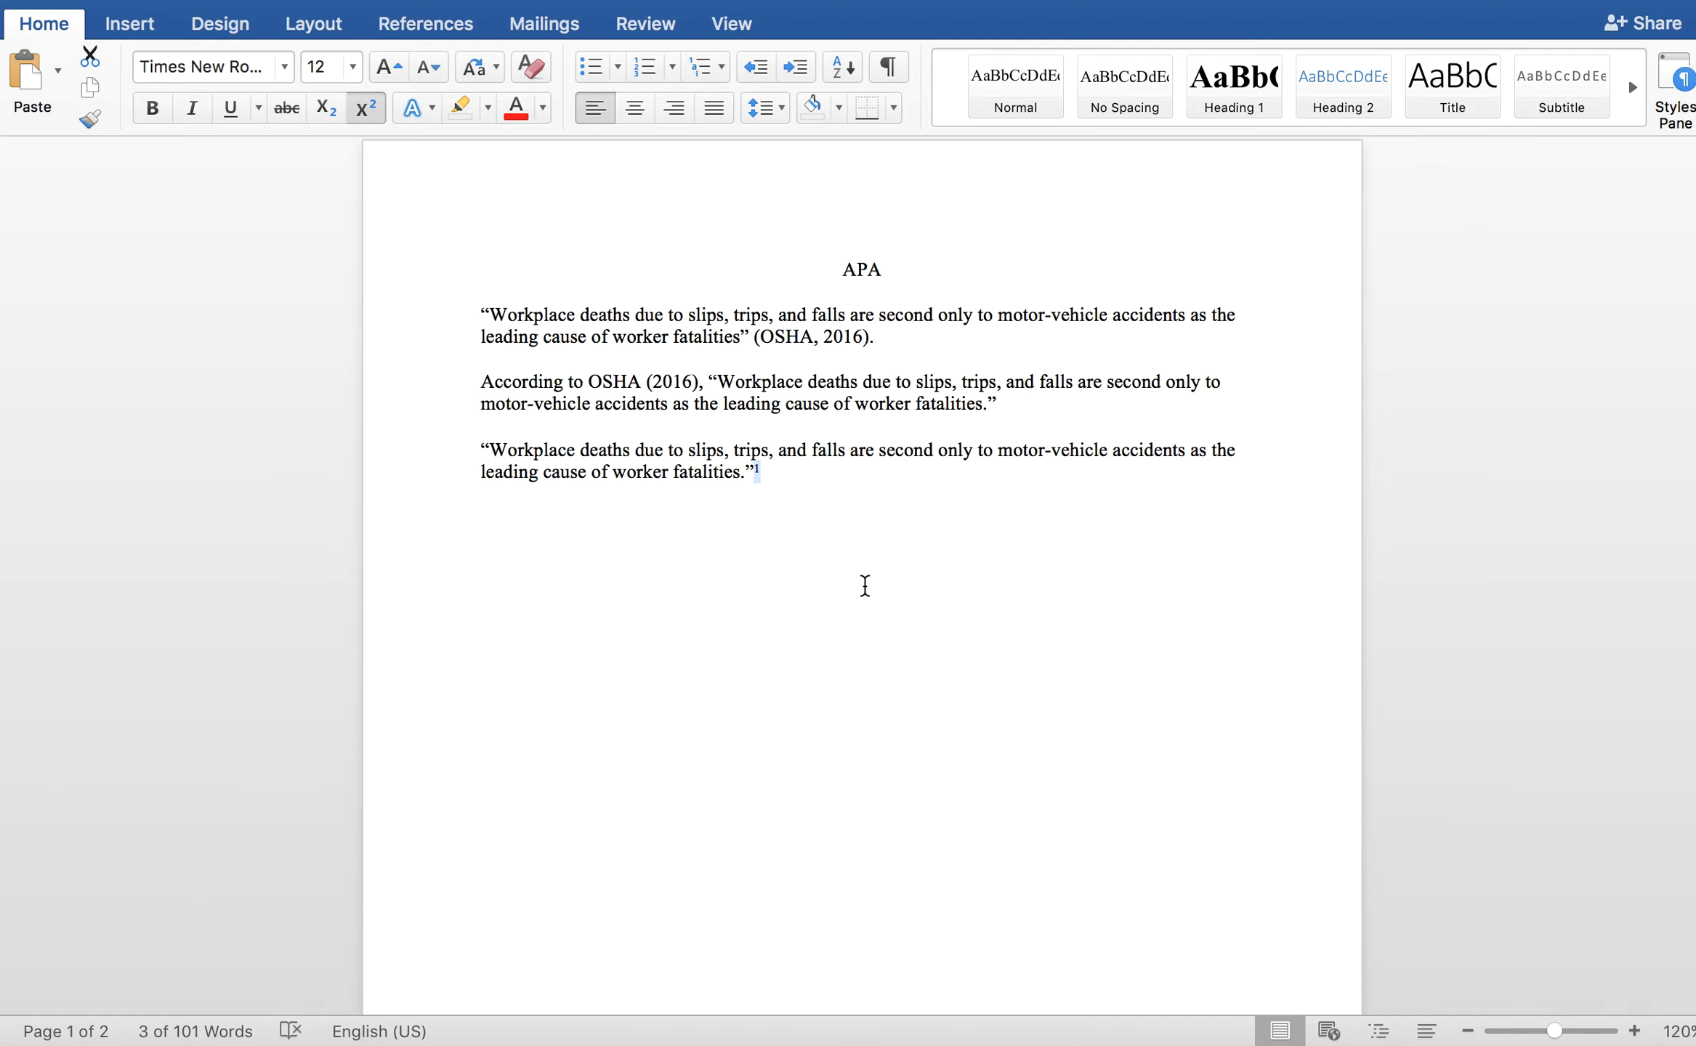
# - Examine the OSHA entry on the References page against the author, date, title and link template below it
pyautogui.scroll(-10, 865, 586)
pyautogui.scroll(-2, 872, 594)
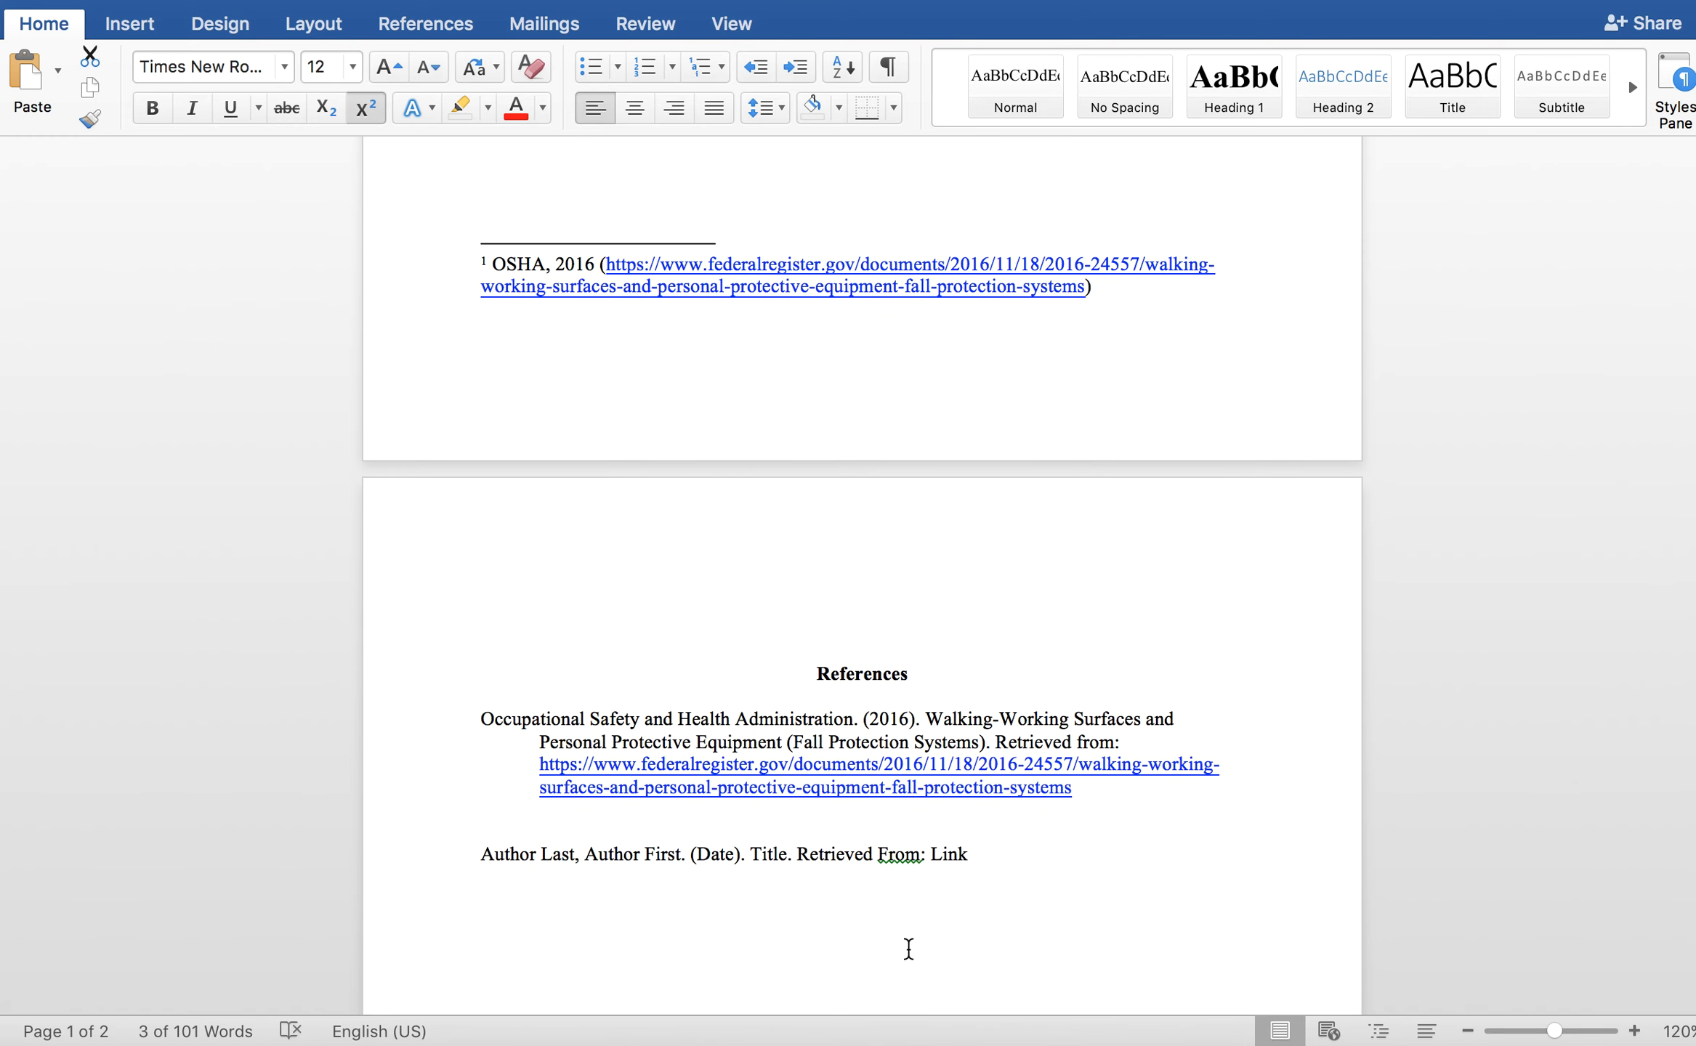
pyautogui.scroll(-1, 909, 948)
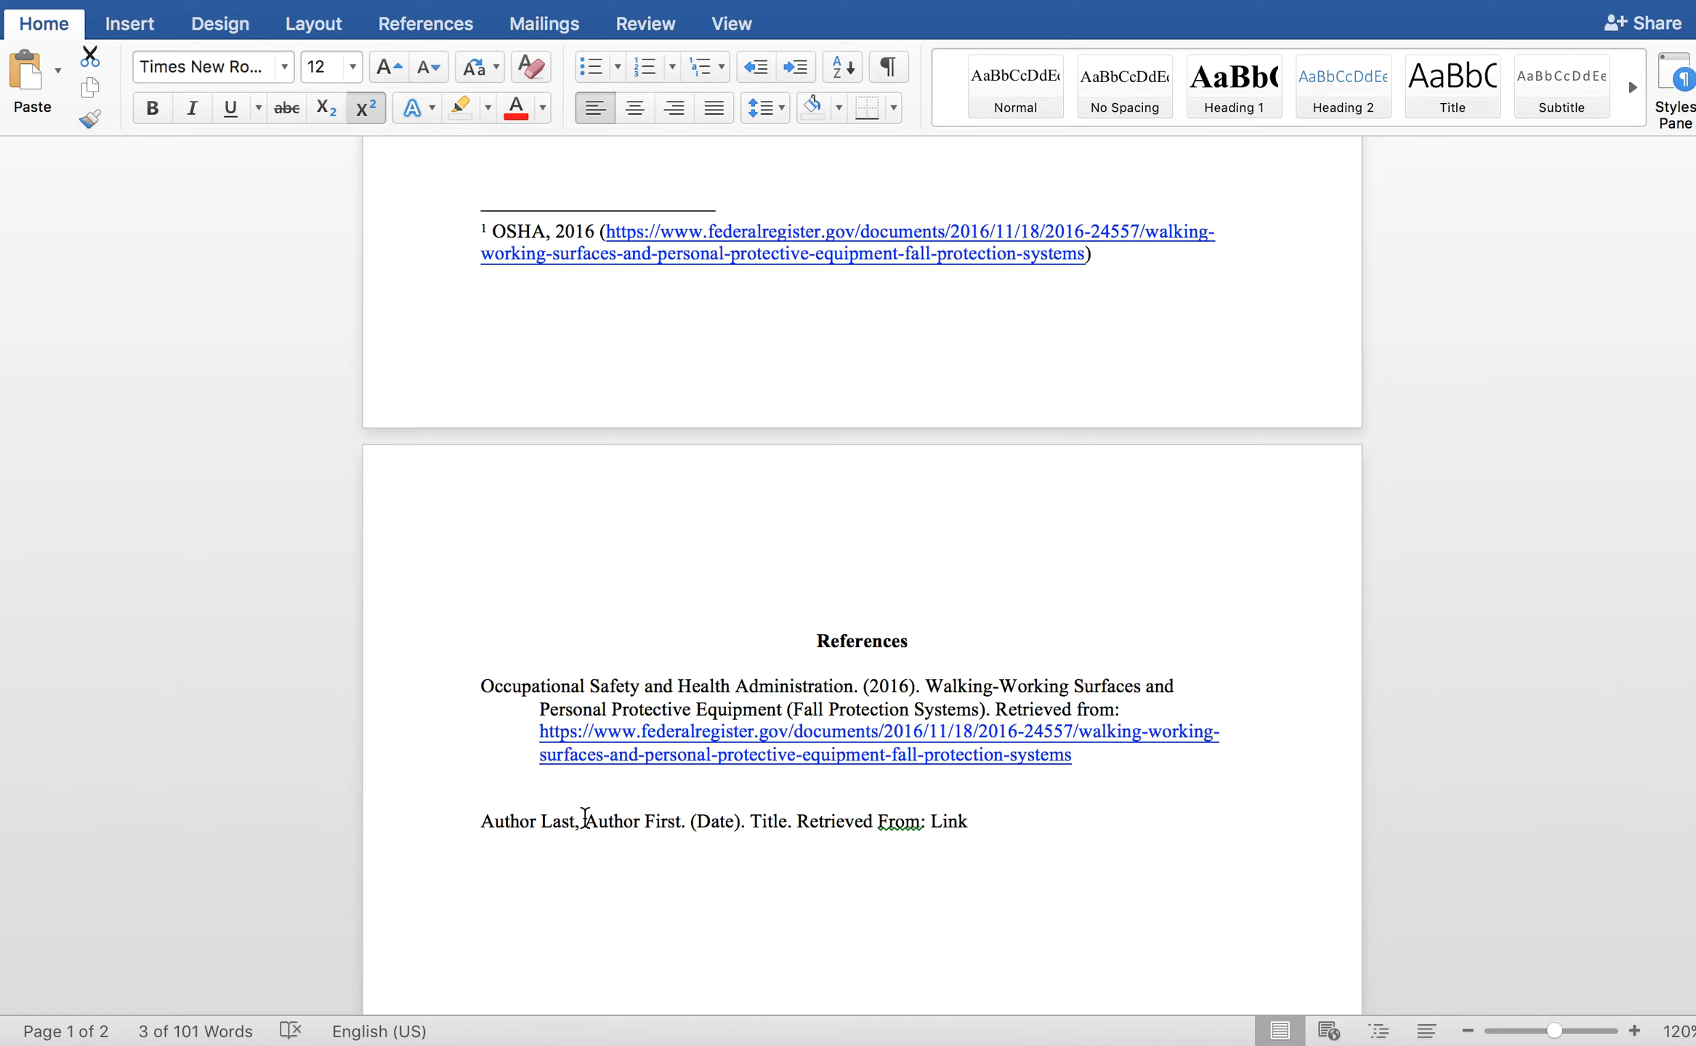
pyautogui.moveTo(482, 825); pyautogui.dragTo(681, 823)
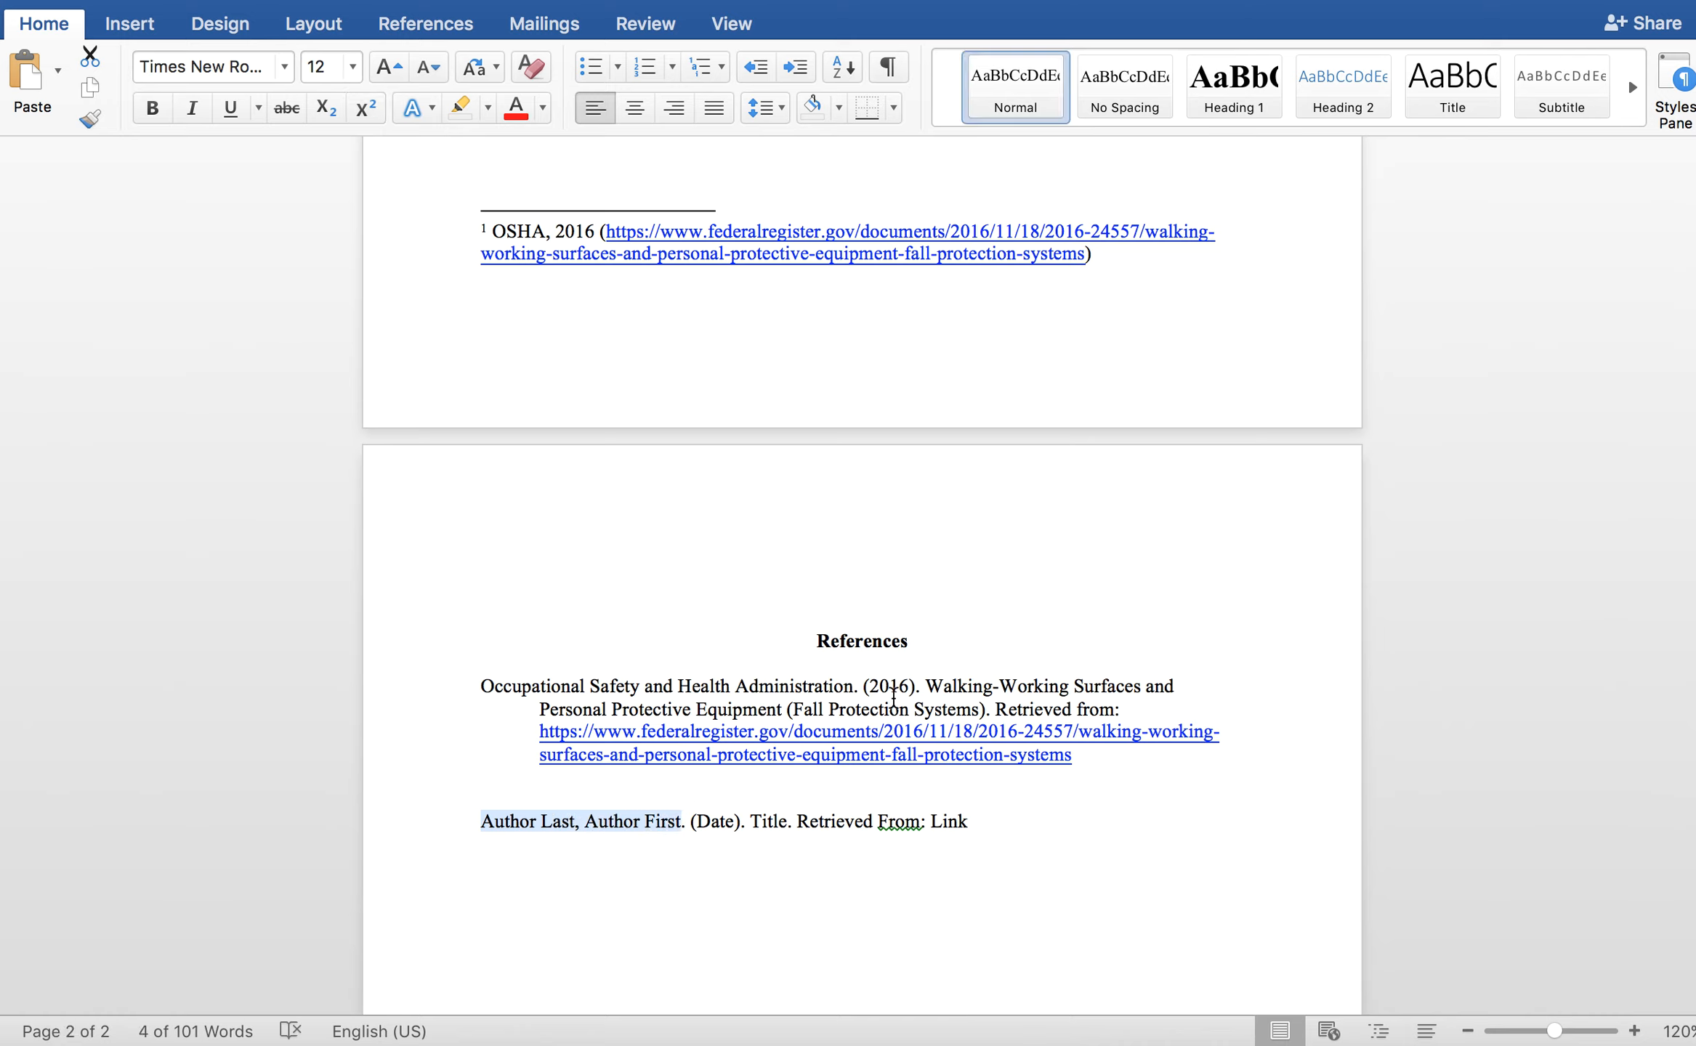
pyautogui.moveTo(926, 689); pyautogui.dragTo(986, 719)
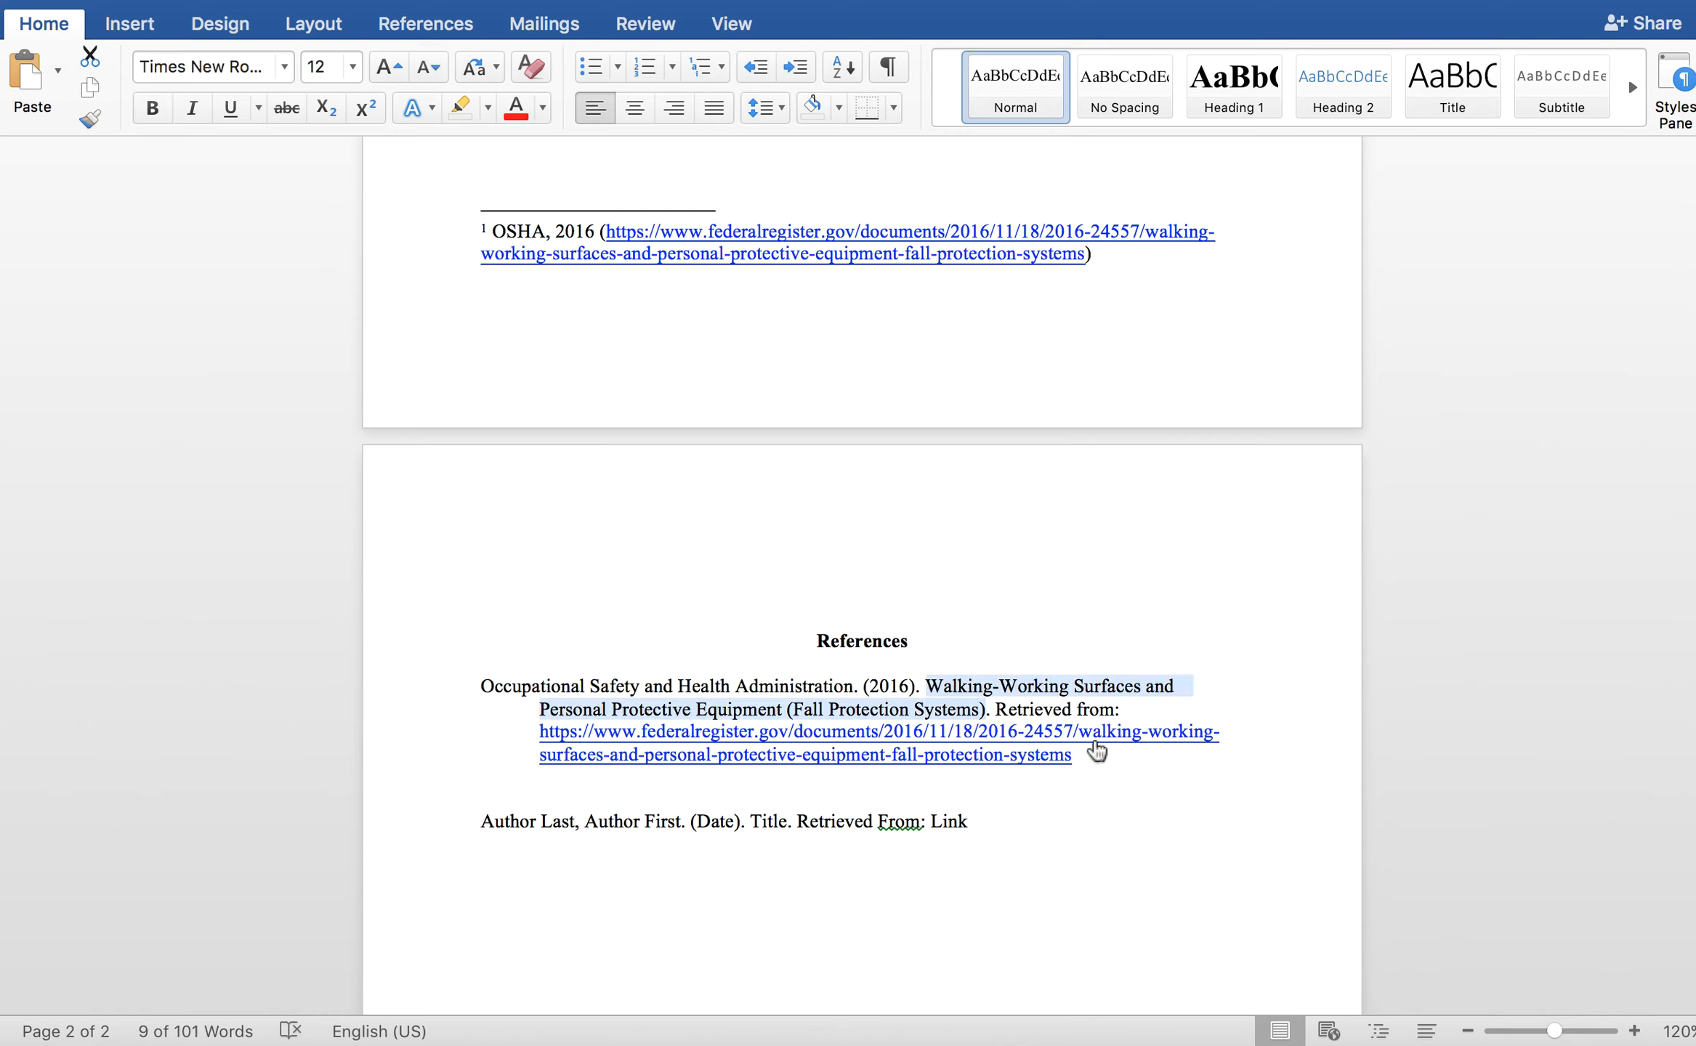
pyautogui.moveTo(1094, 754); pyautogui.dragTo(994, 708)
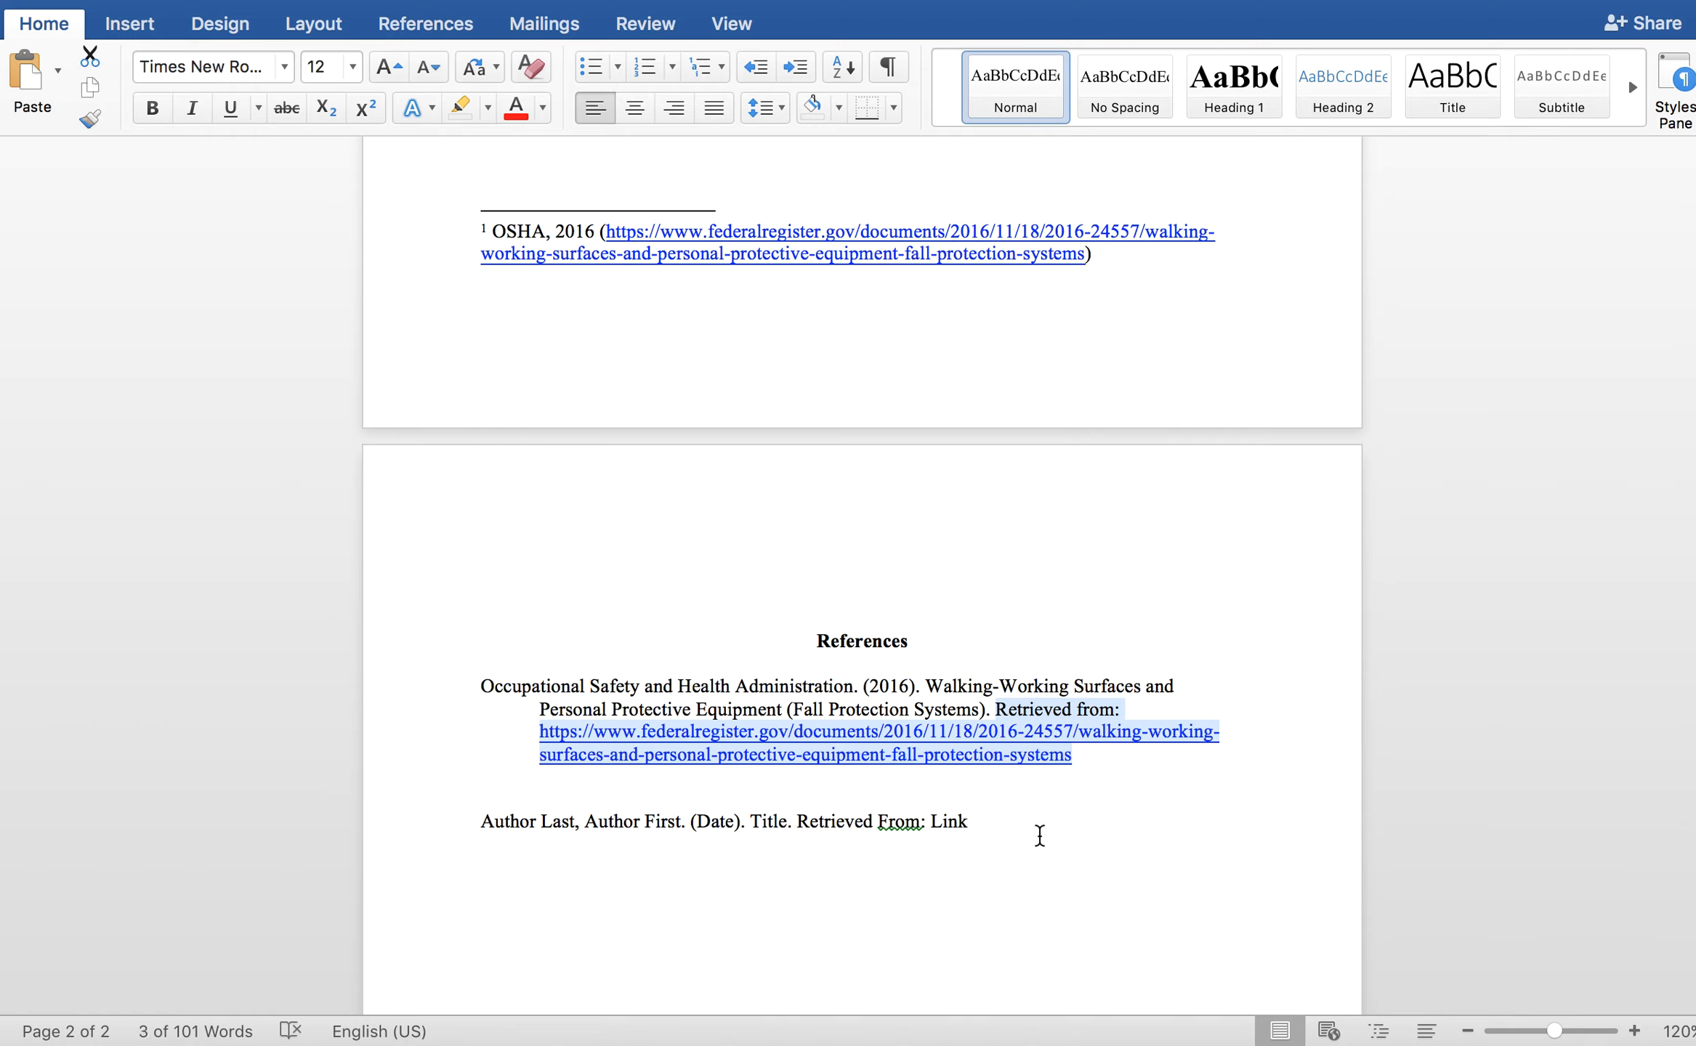
pyautogui.moveTo(929, 822); pyautogui.dragTo(836, 825)
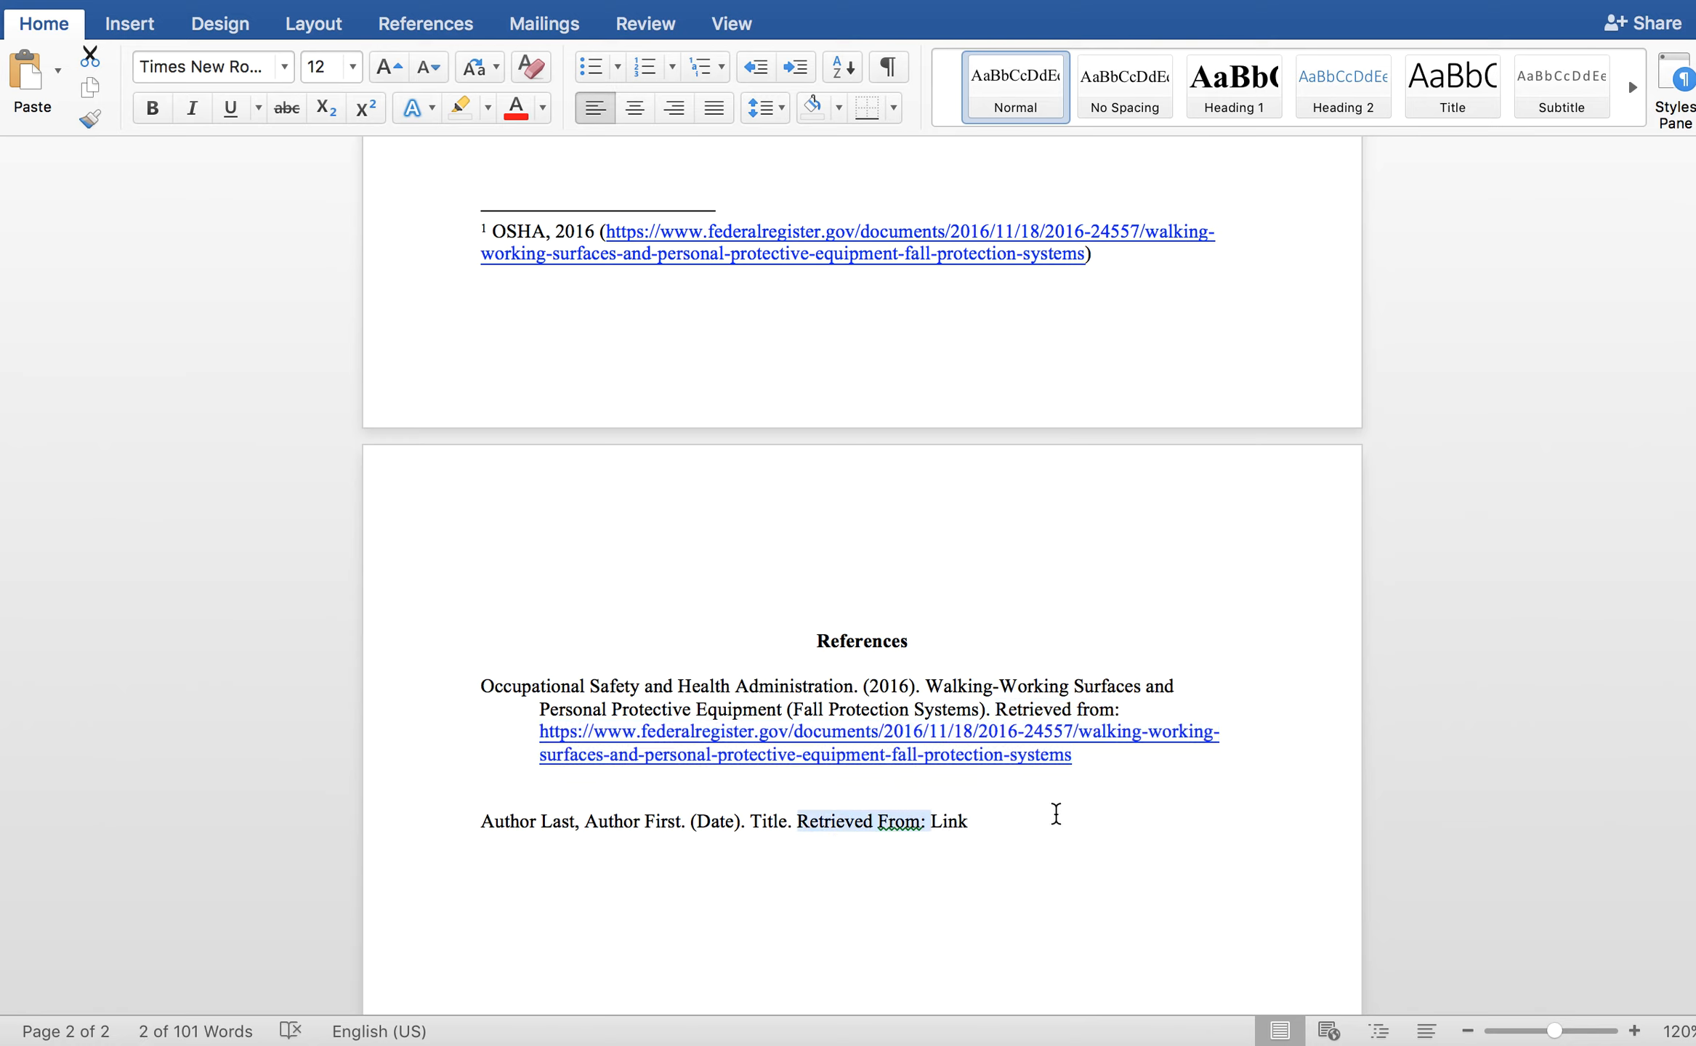
pyautogui.click(1023, 822)
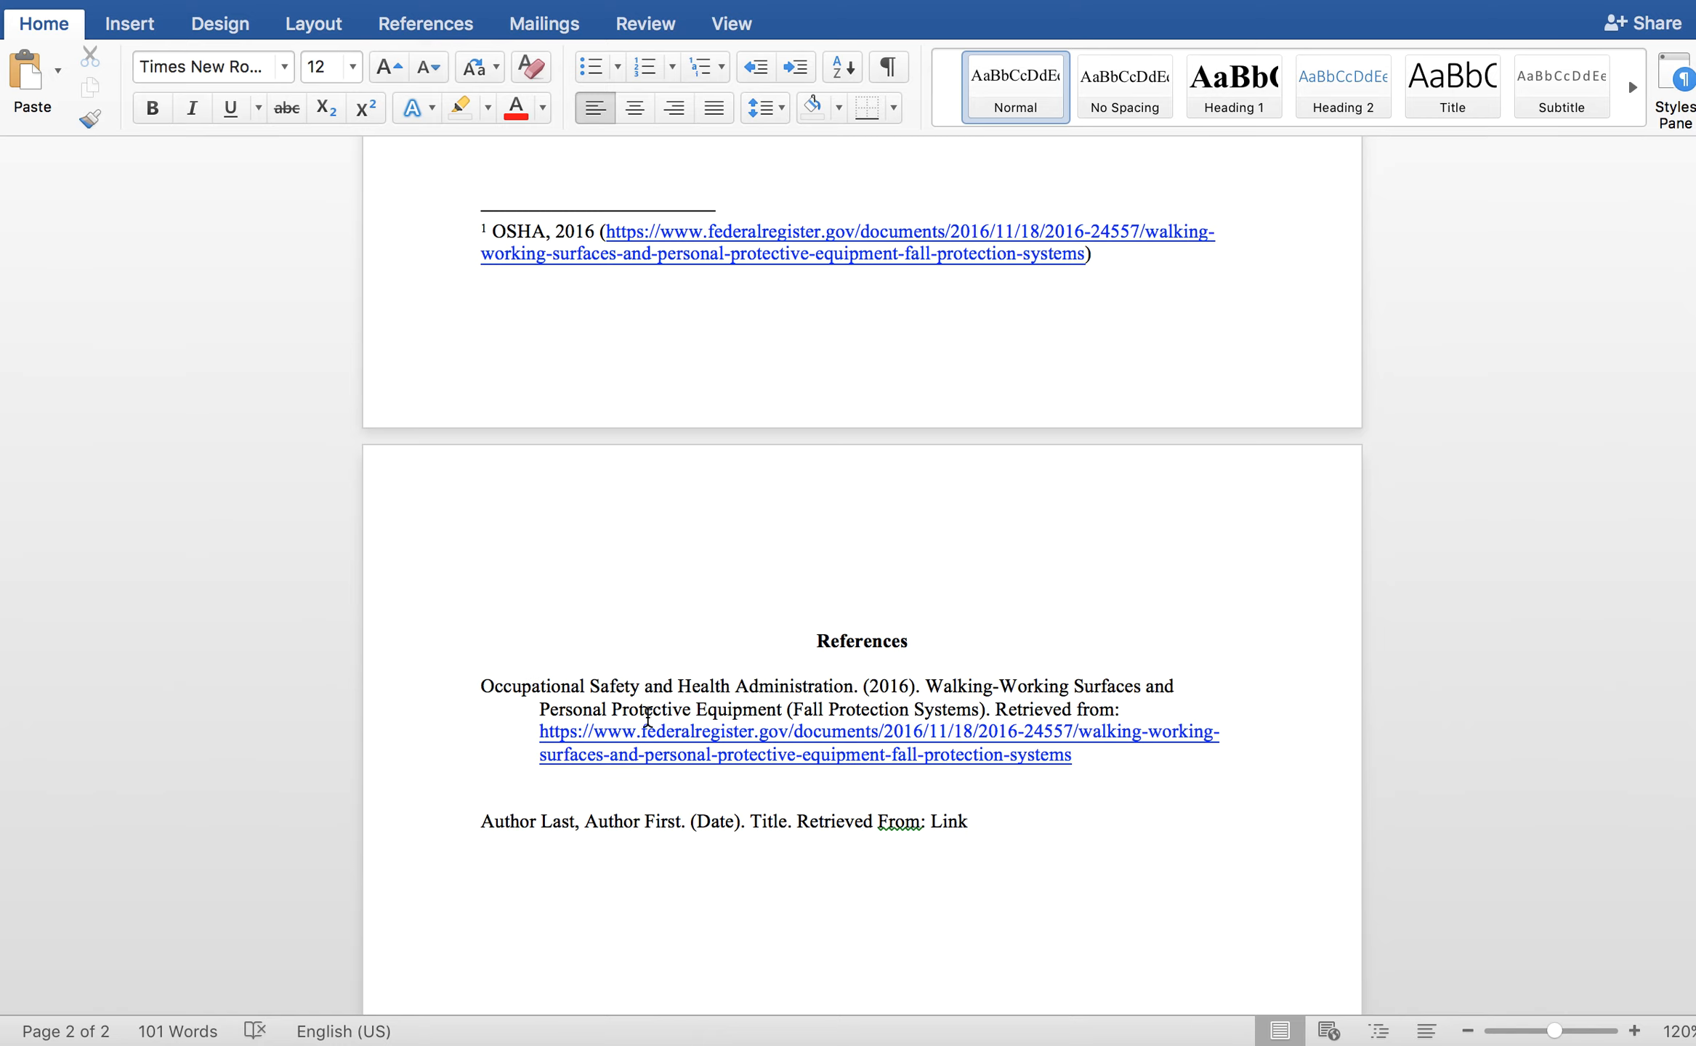
# - Write "Purdue OWL apa formatting" below the third quotation and delete that line again
pyautogui.scroll(15, 661, 727)
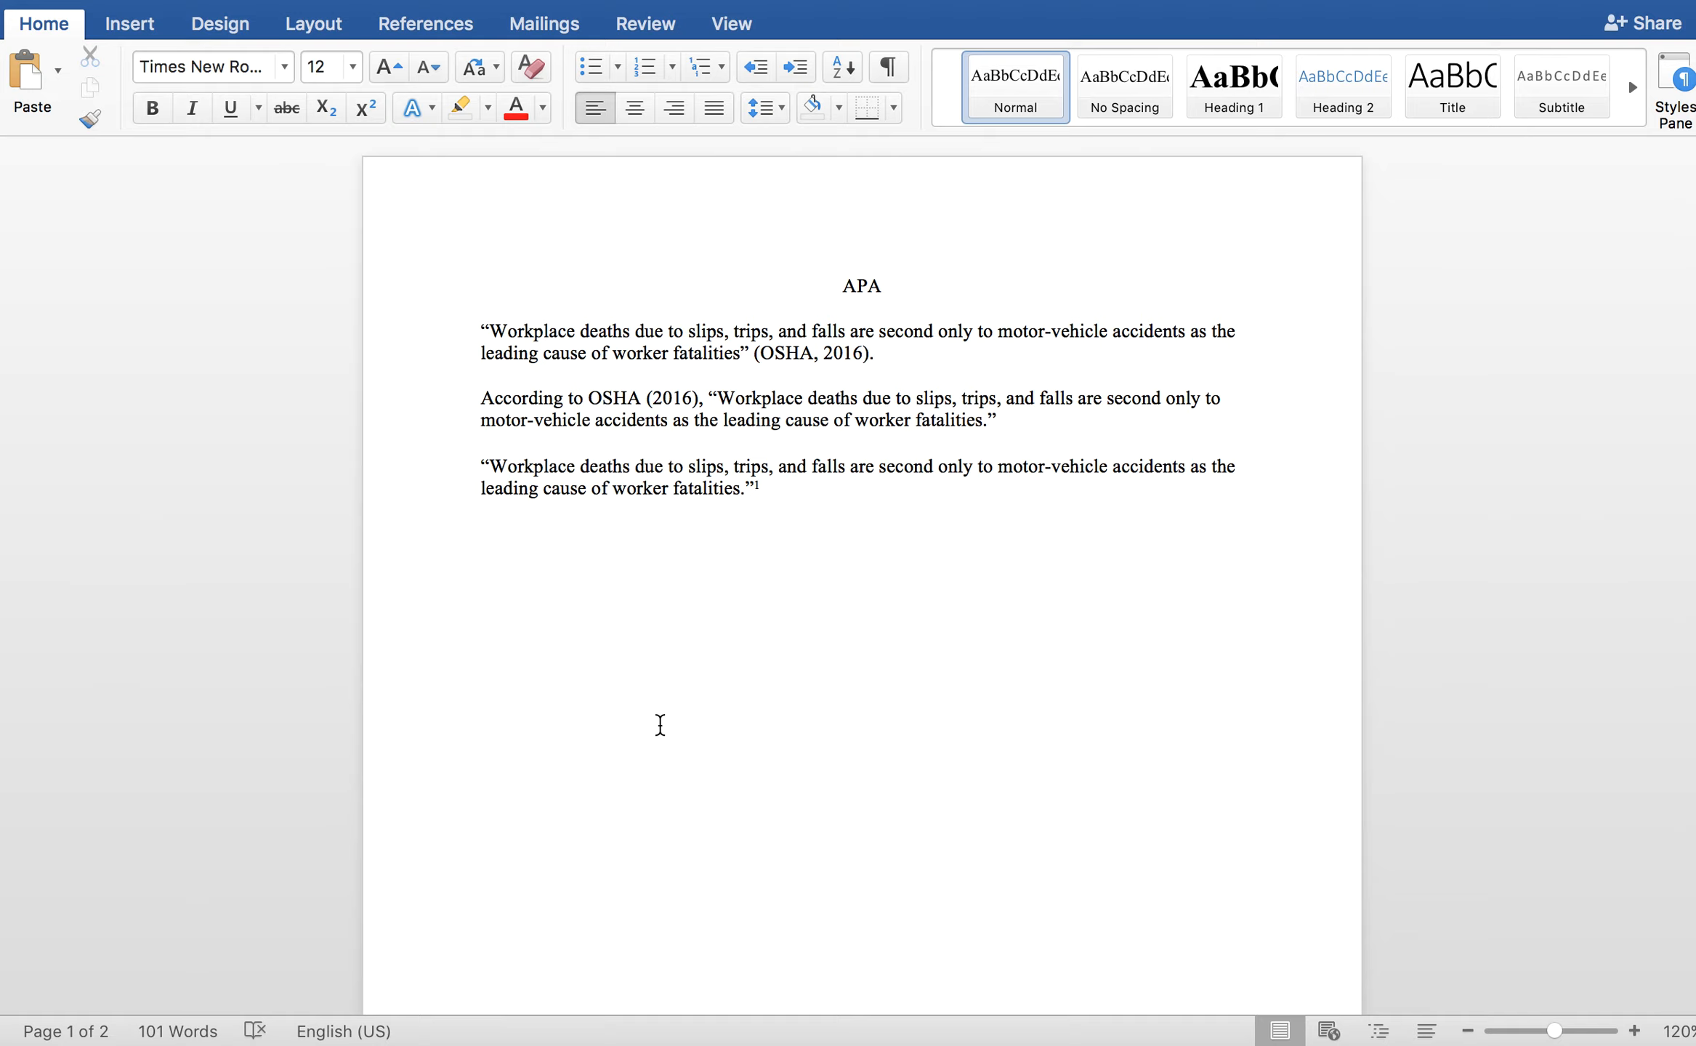
pyautogui.click(707, 657)
pyautogui.write('Purdue OWL apa formatting')
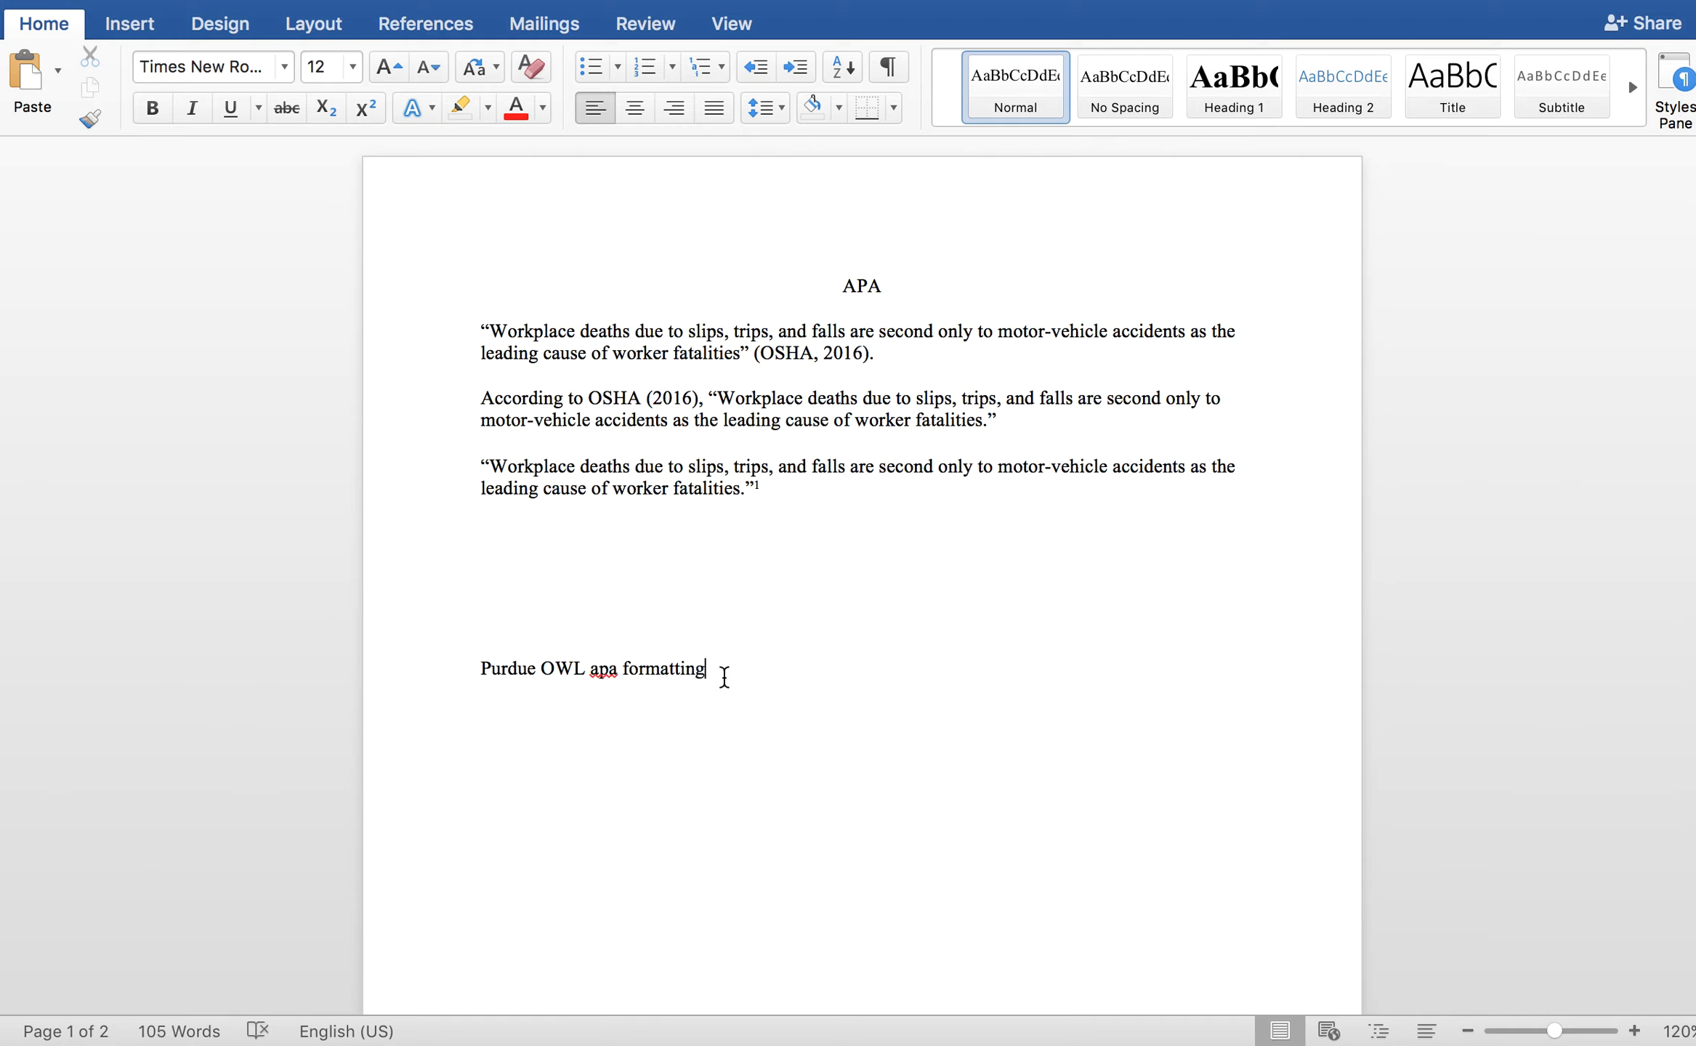
pyautogui.moveTo(725, 676); pyautogui.dragTo(491, 675)
pyautogui.press('BackSpace')
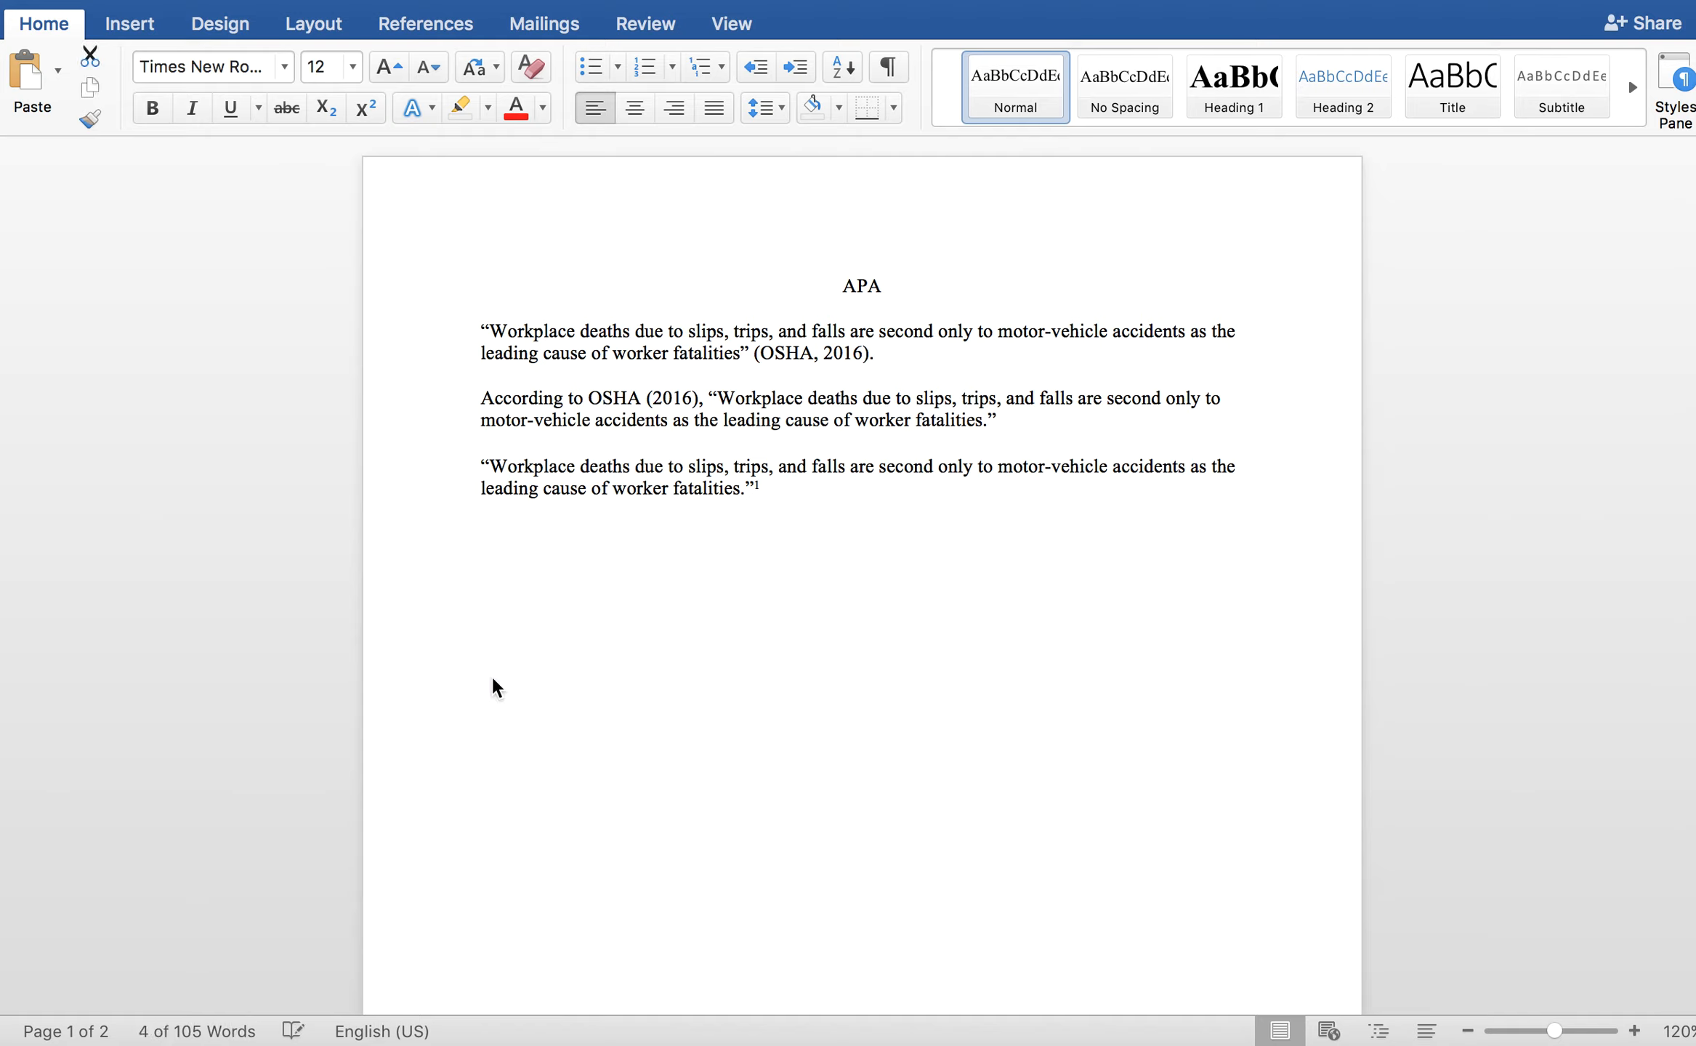